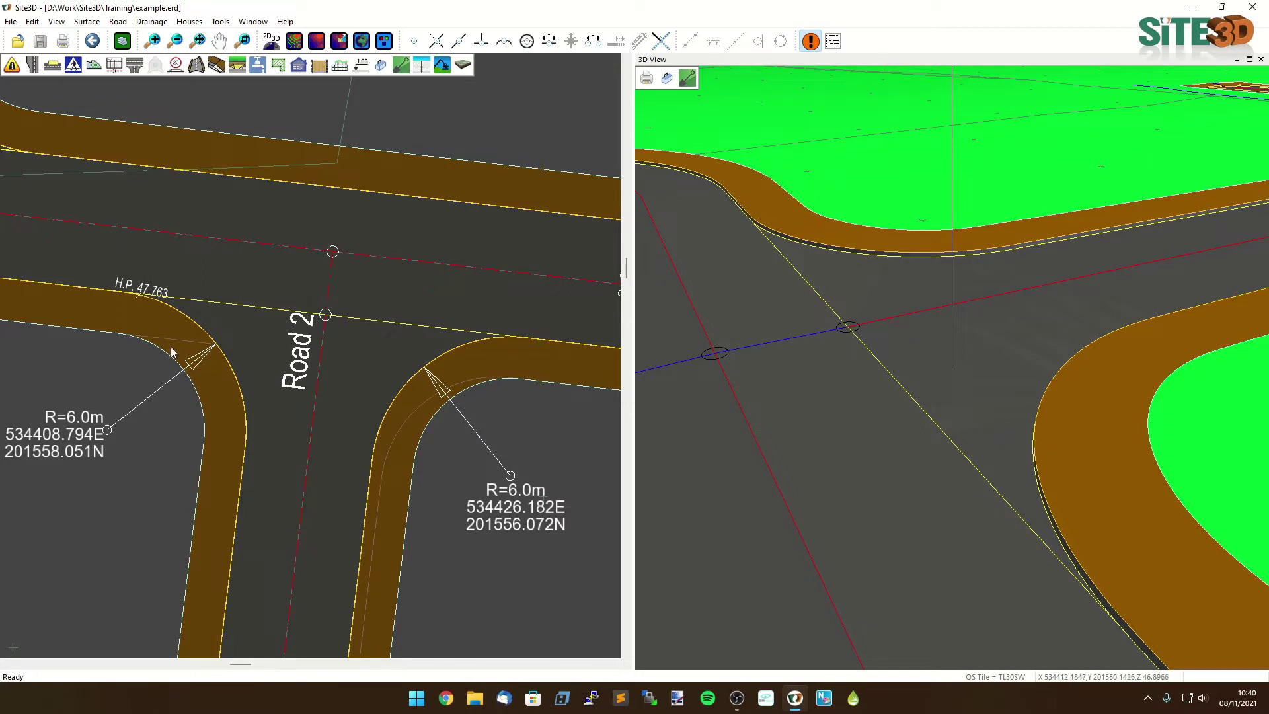
Add a widening item to Road 2's west footway with vertex snapping, tapering it from chainage -0.6530 m, offset 1.8 m, to the channel's corner radius.
{"action": "left_click", "coordinate": [31, 65]}
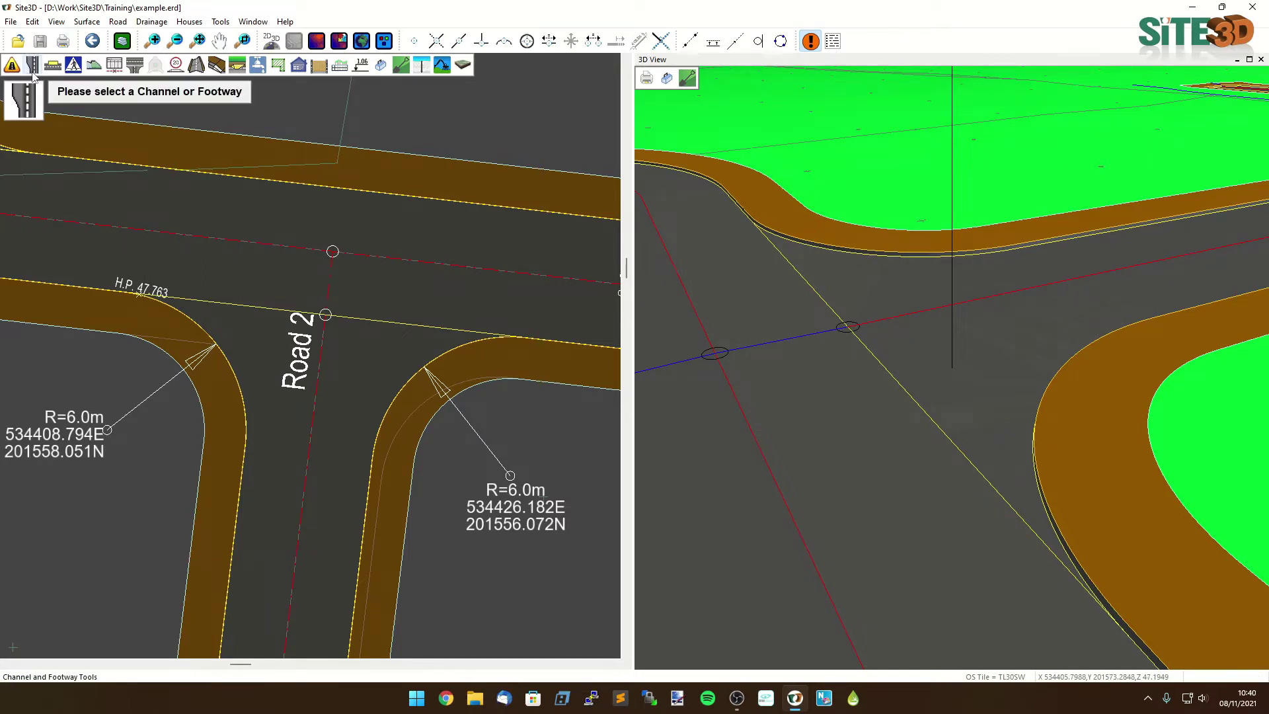
{"action": "left_click", "coordinate": [185, 533]}
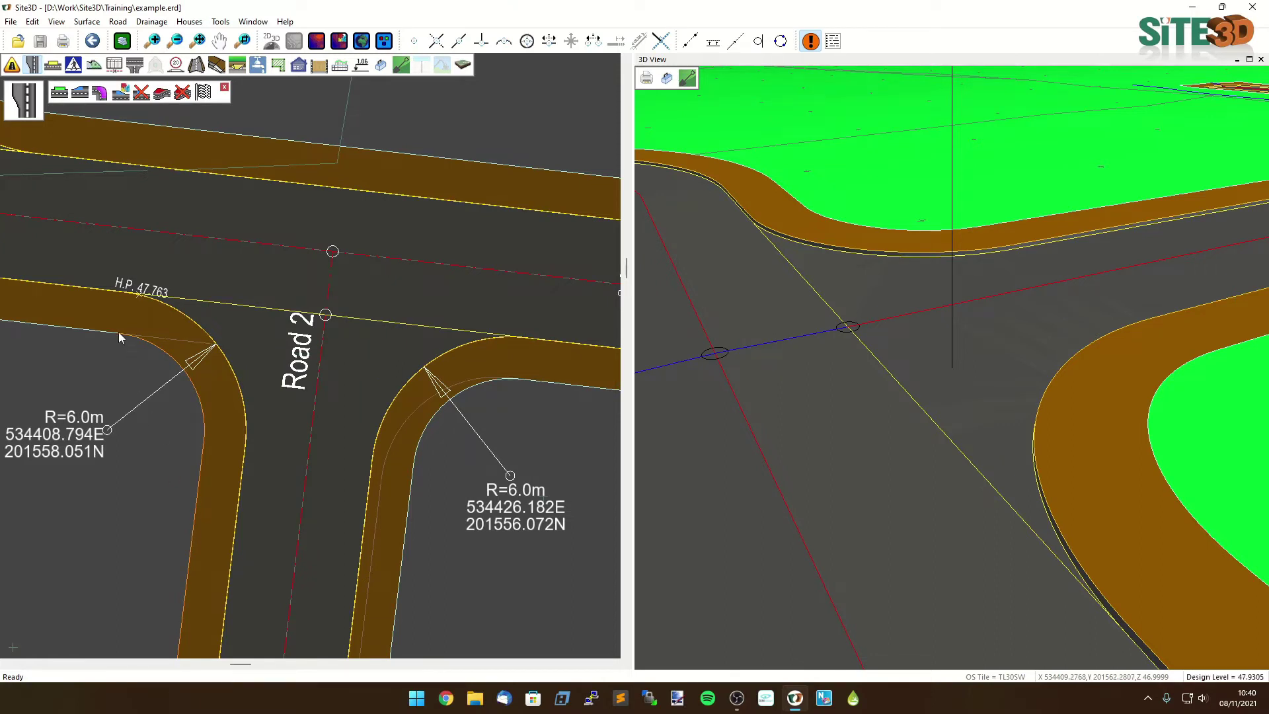
{"action": "left_click", "coordinate": [81, 96]}
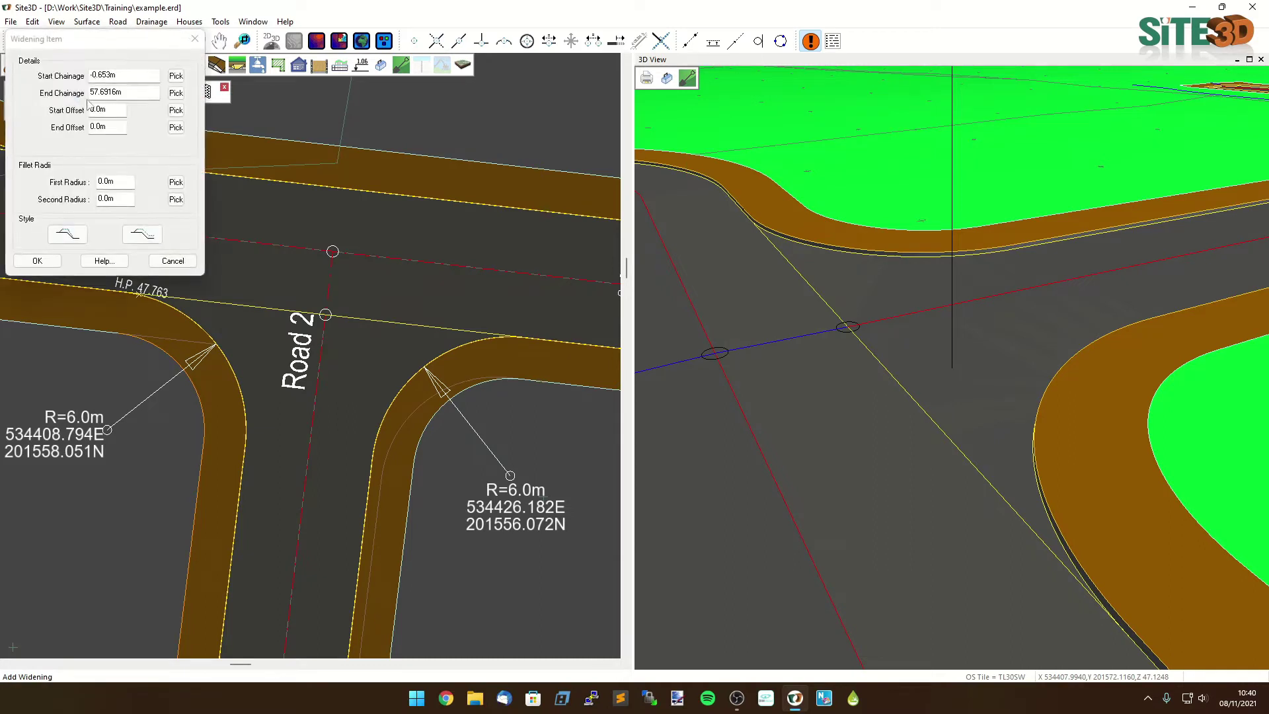
{"action": "left_click", "coordinate": [413, 42]}
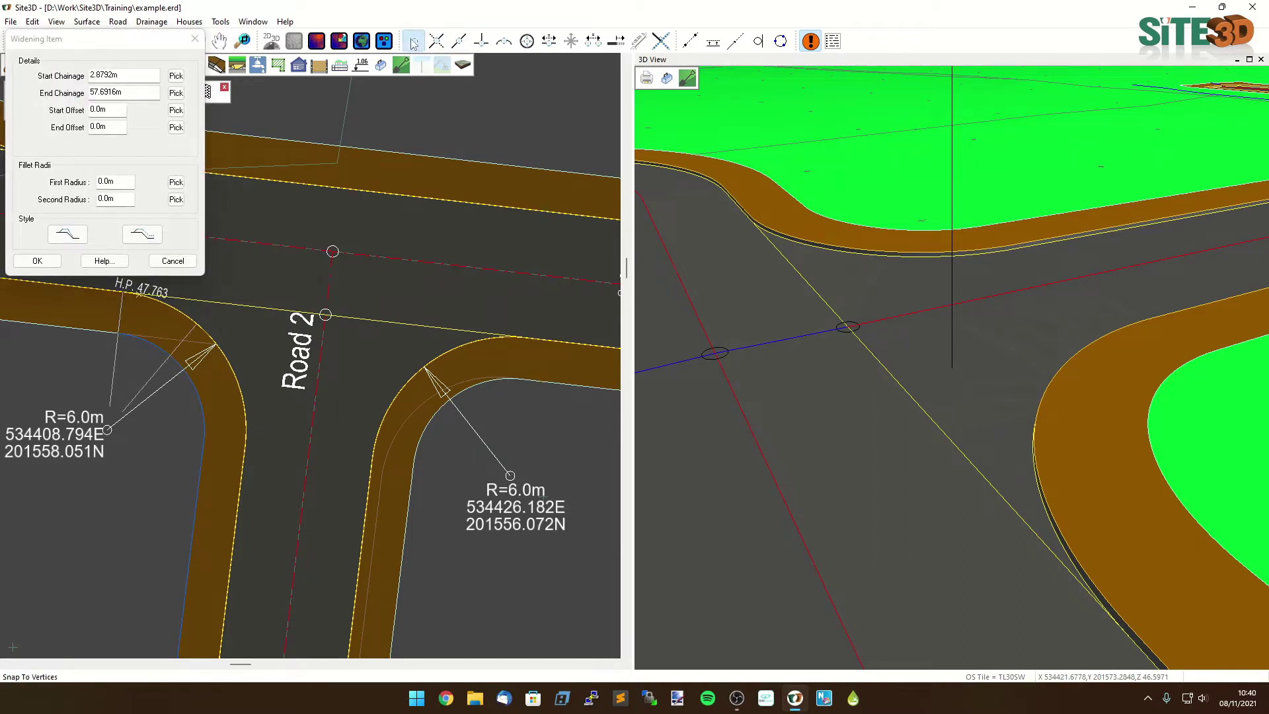
{"action": "left_click", "coordinate": [119, 333]}
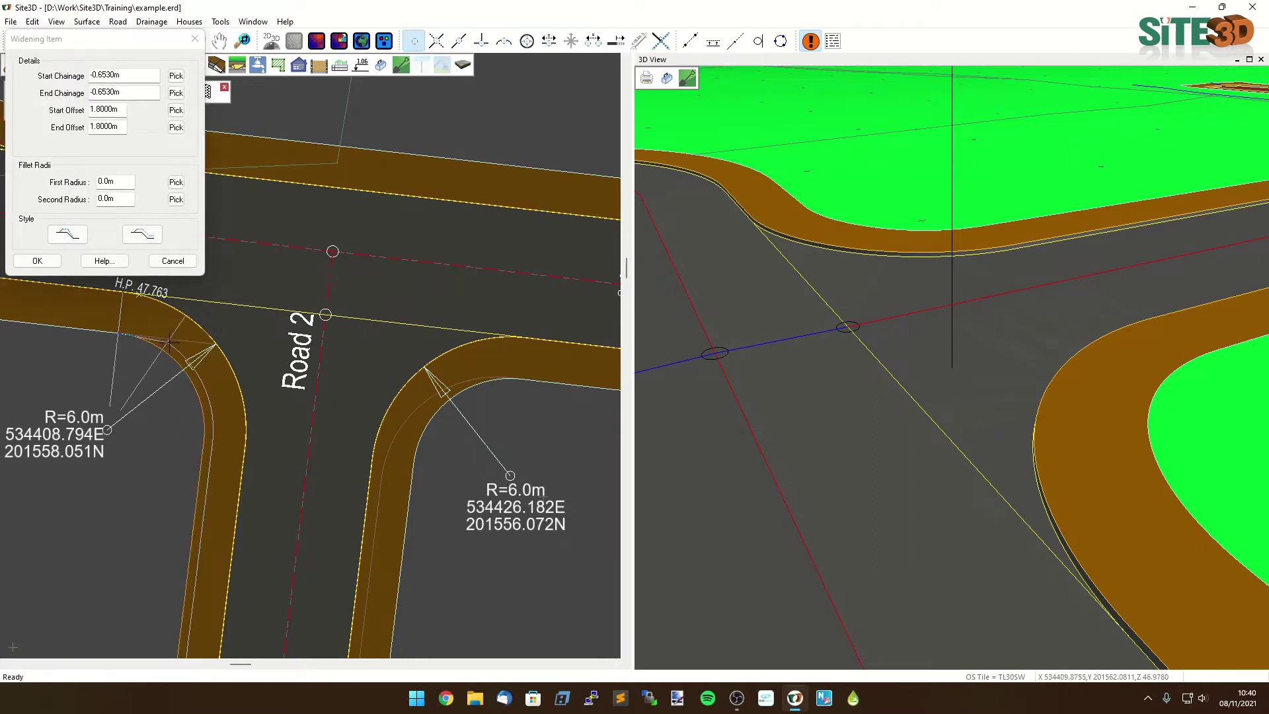
{"action": "left_click", "coordinate": [209, 352]}
{"action": "left_click", "coordinate": [37, 261]}
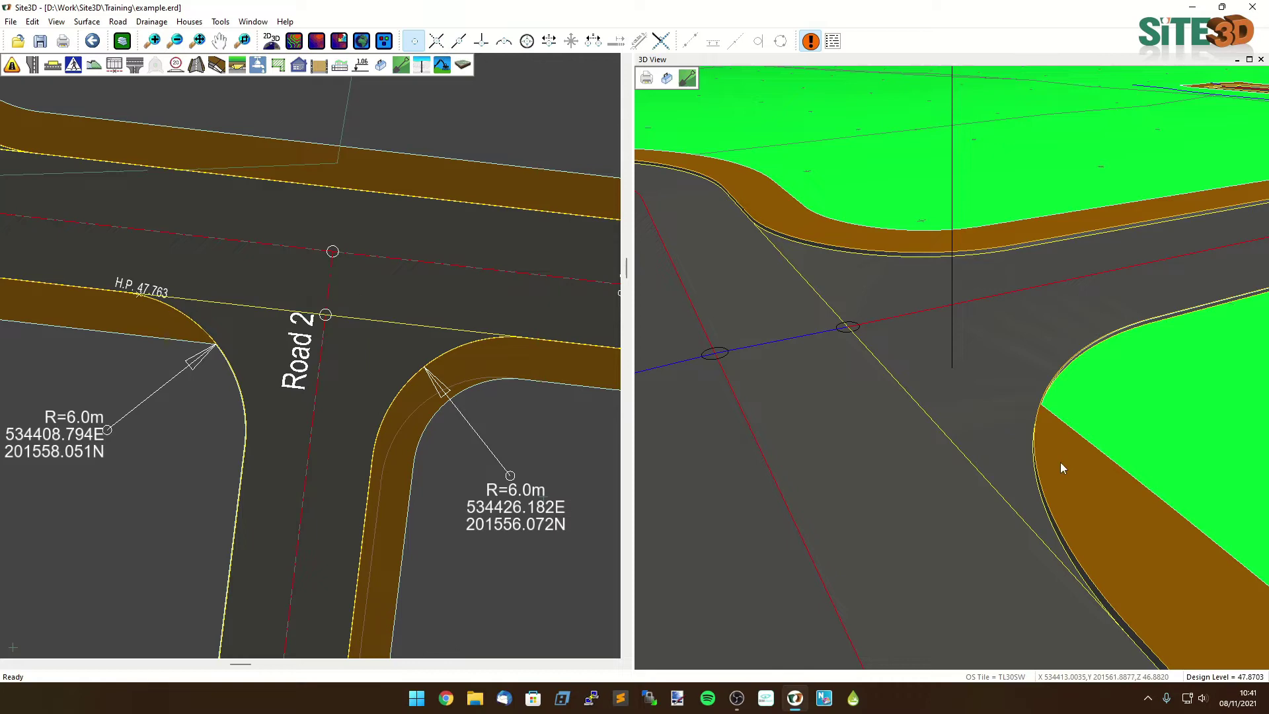
{"action": "left_click_drag", "start_coordinate": [1060, 462], "coordinate": [1025, 275]}
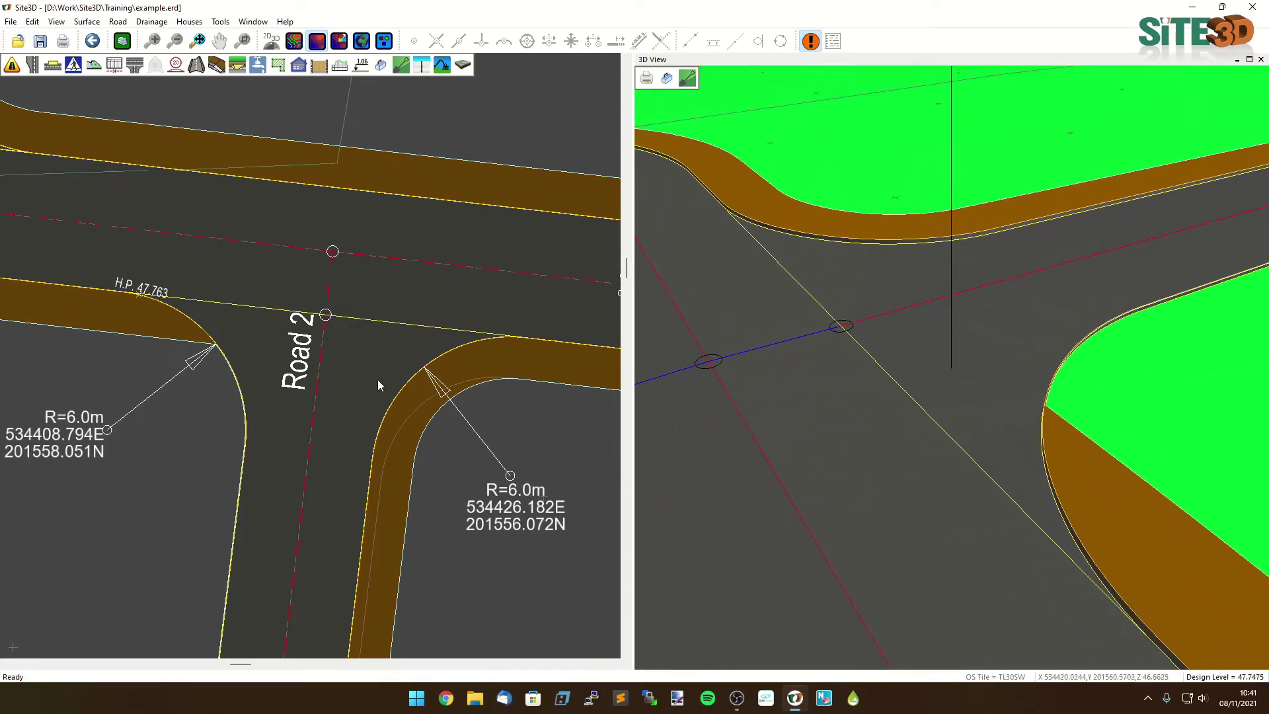
Start a mitre corner on Road 2's east footway from chainage -0.6962 m to 9.4853 m, with a 1.8 m start offset.
{"action": "scroll", "coordinate": [469, 347], "scroll_direction": "up", "scroll_amount": 2}
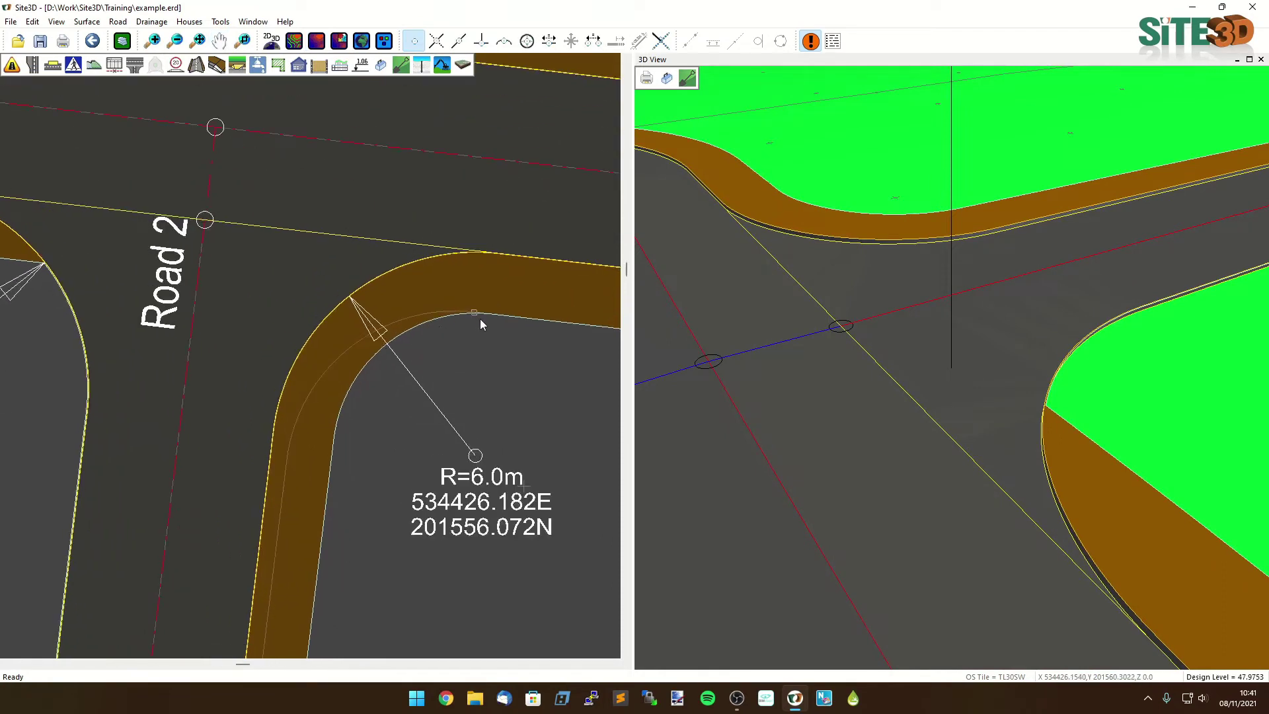
{"action": "left_click", "coordinate": [32, 64]}
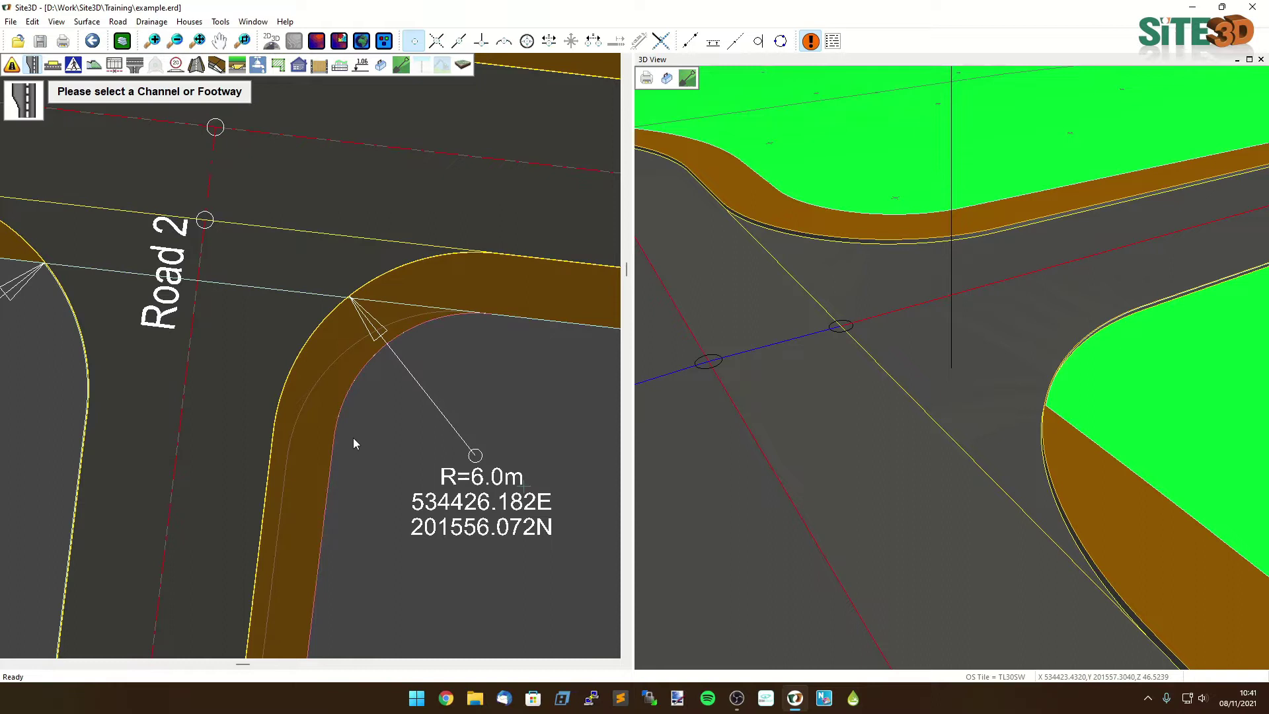
{"action": "left_click", "coordinate": [339, 469]}
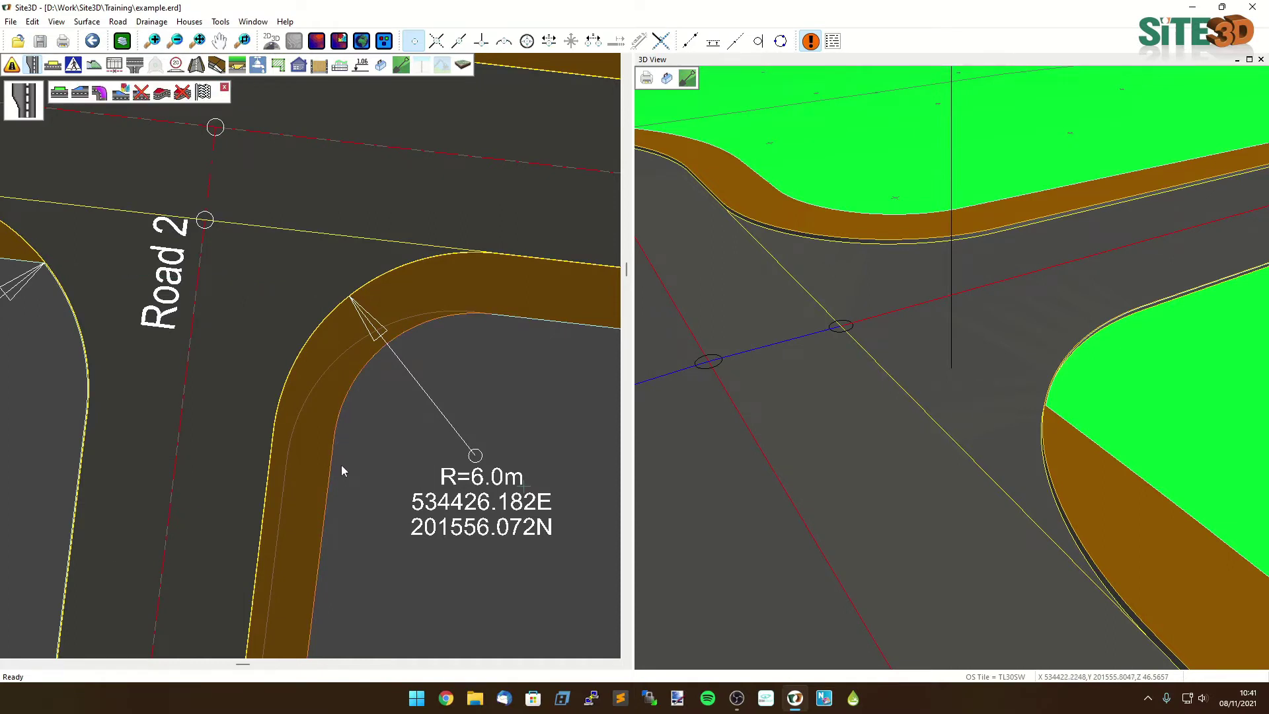
{"action": "left_click", "coordinate": [98, 94]}
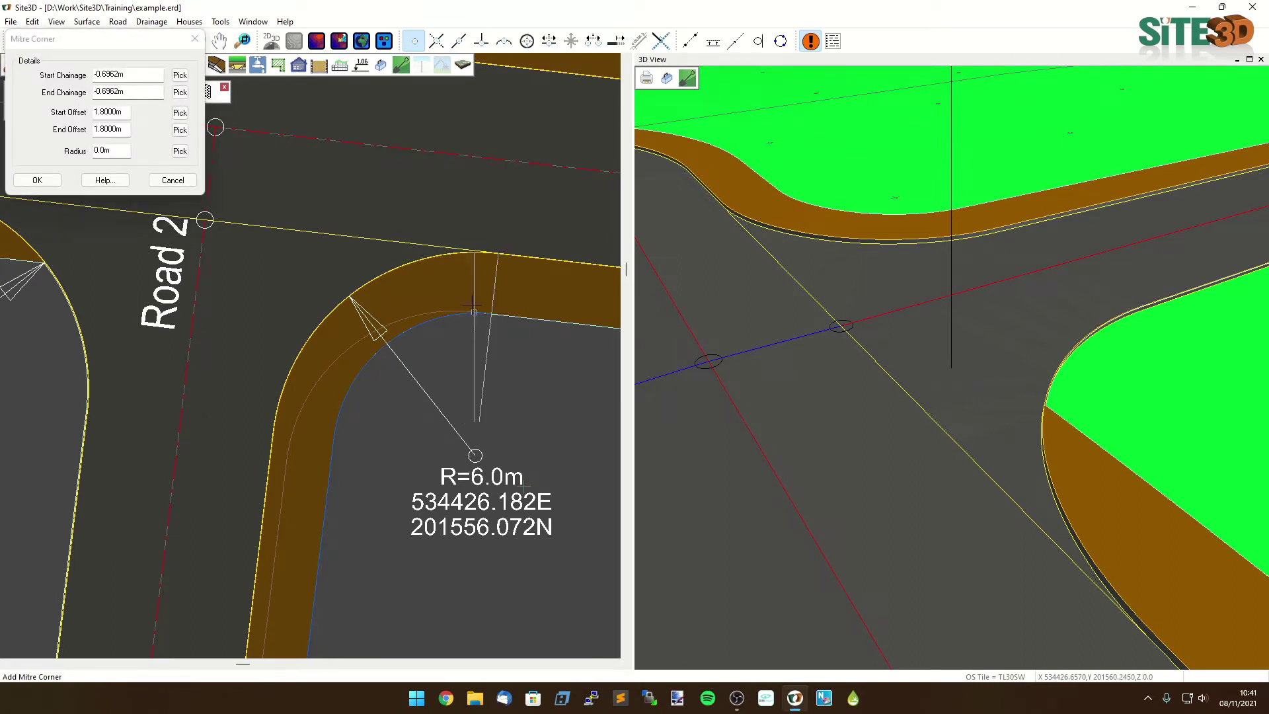
{"action": "left_click", "coordinate": [294, 460]}
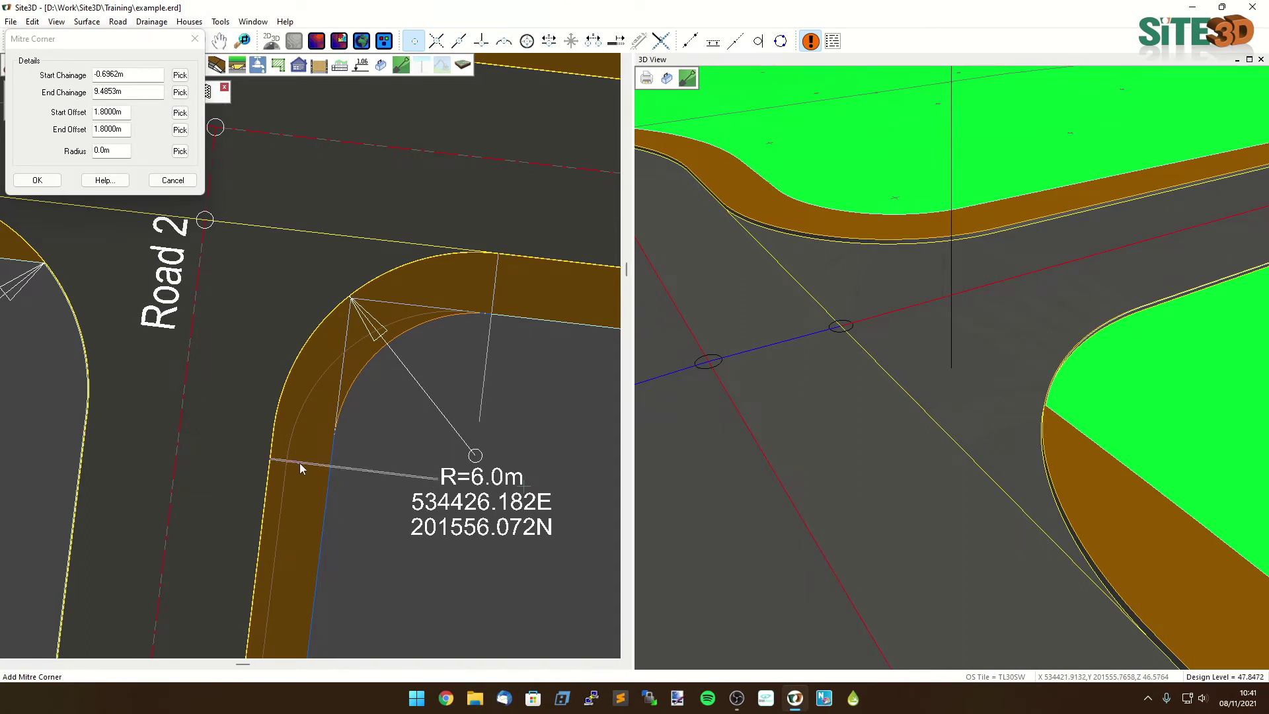
Give the mitre corner a 0.5 m end offset and a 5.0 m radius, then add it to the east footway.
{"action": "left_click", "coordinate": [180, 129]}
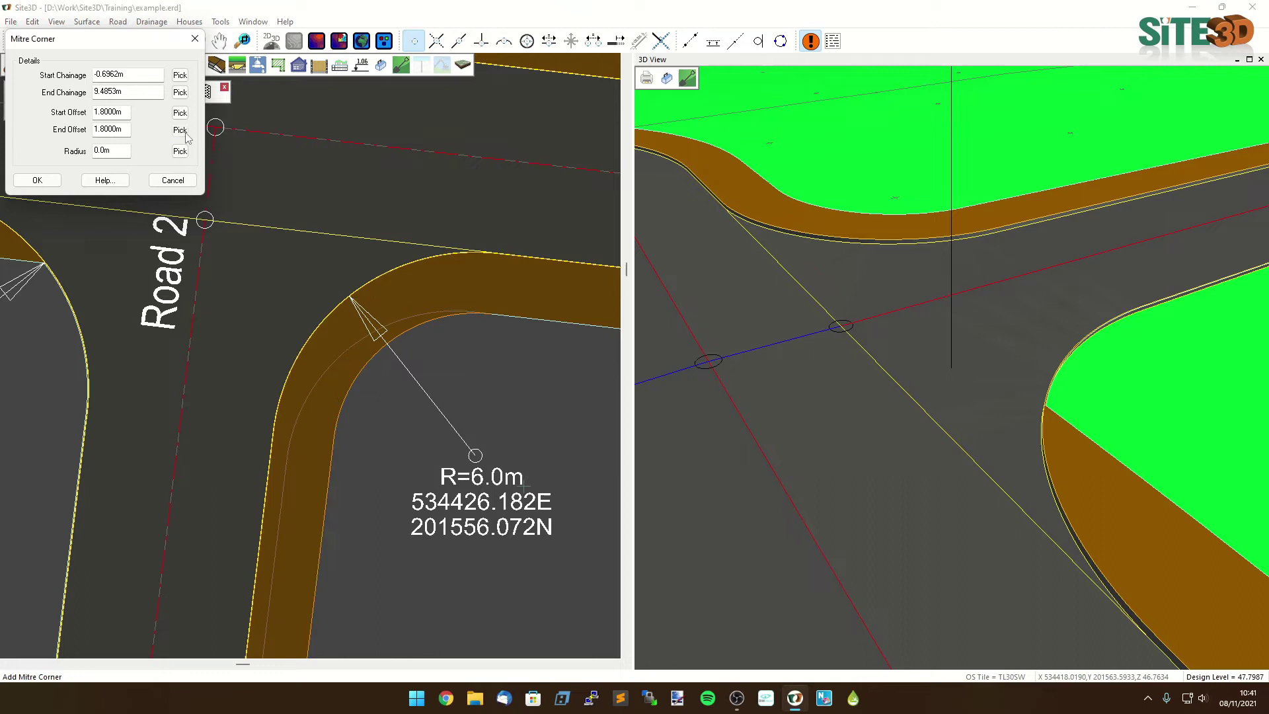
{"action": "left_click", "coordinate": [288, 463]}
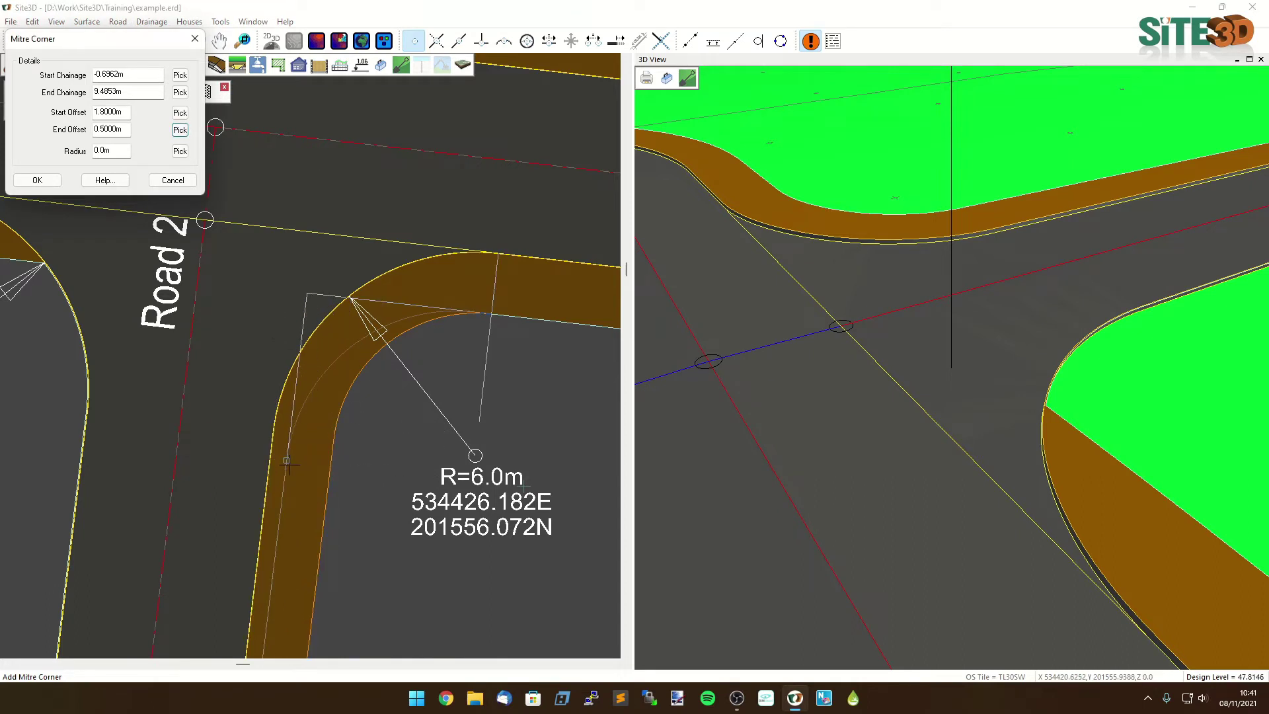
{"action": "left_click", "coordinate": [290, 465]}
{"action": "left_click", "coordinate": [102, 128]}
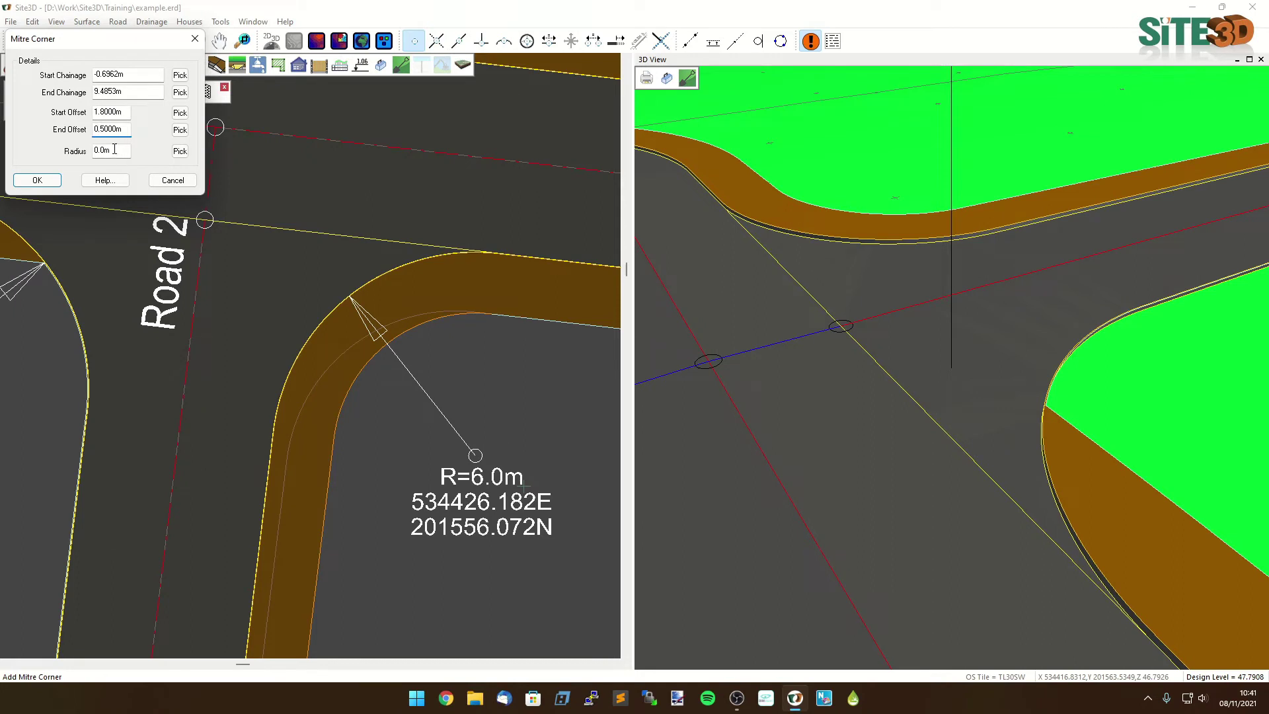
{"action": "left_click", "coordinate": [119, 154]}
{"action": "left_click", "coordinate": [180, 151]}
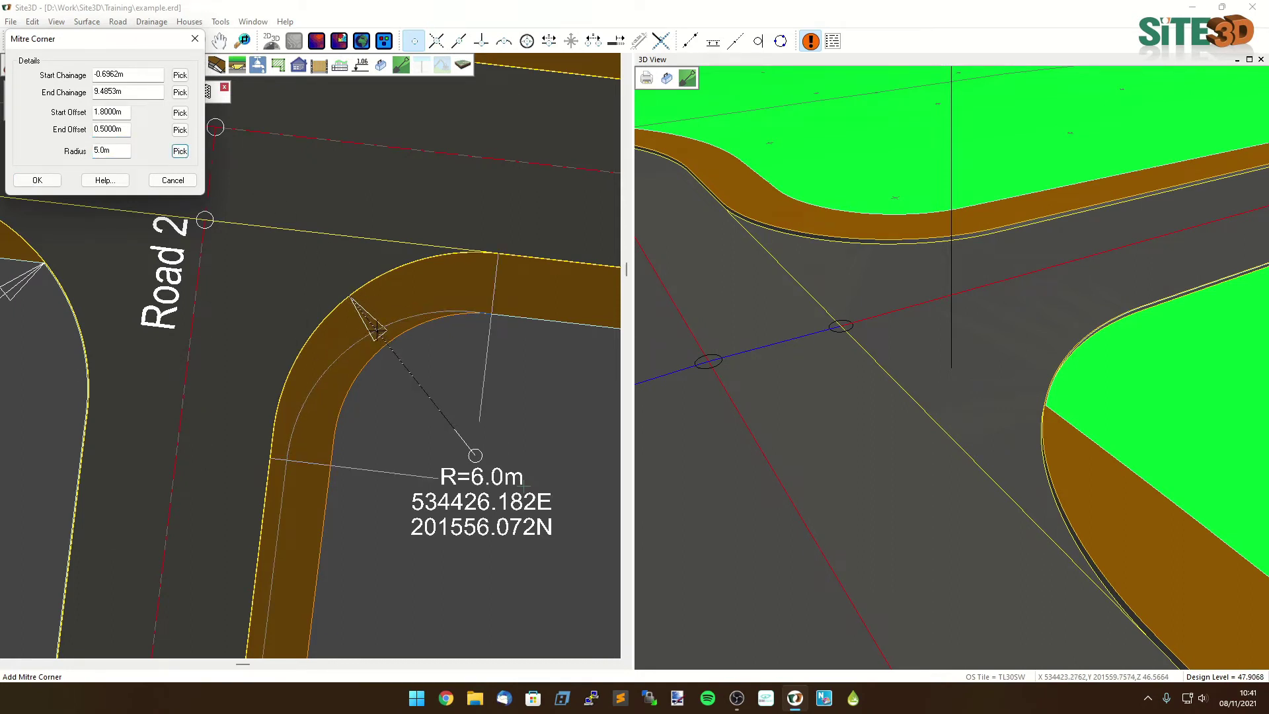
{"action": "left_click", "coordinate": [378, 336]}
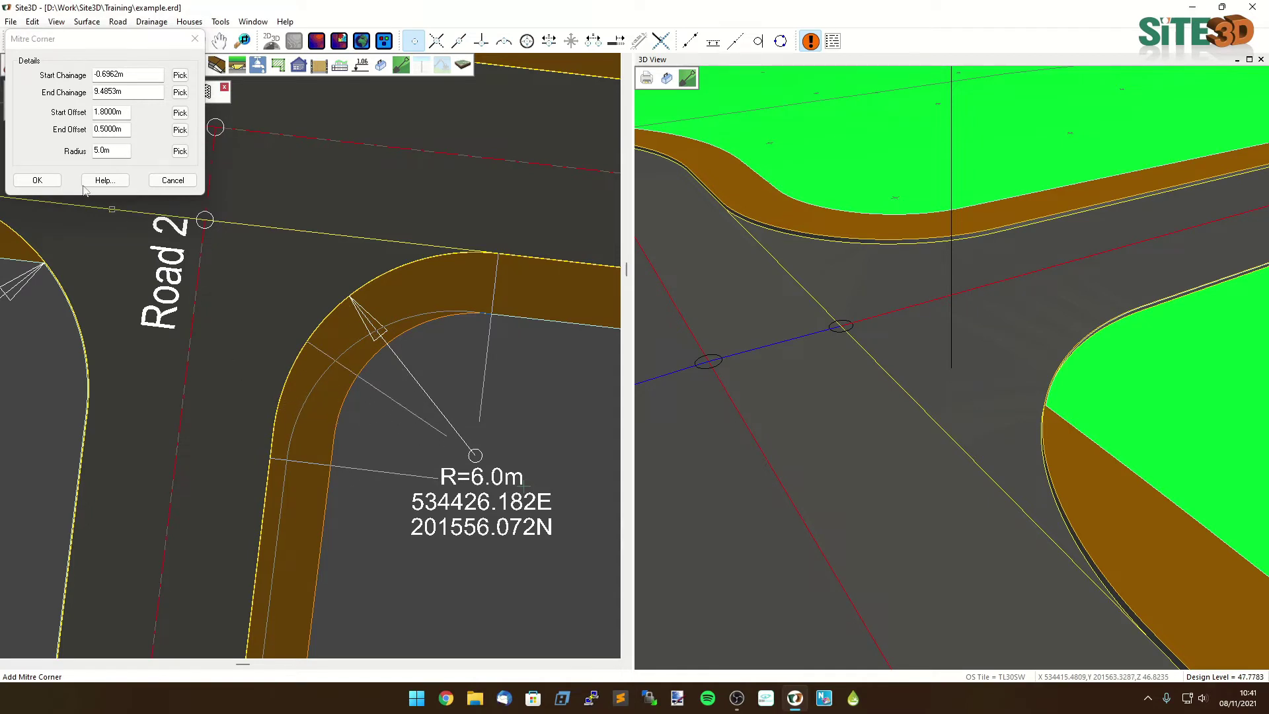
{"action": "left_click", "coordinate": [38, 181]}
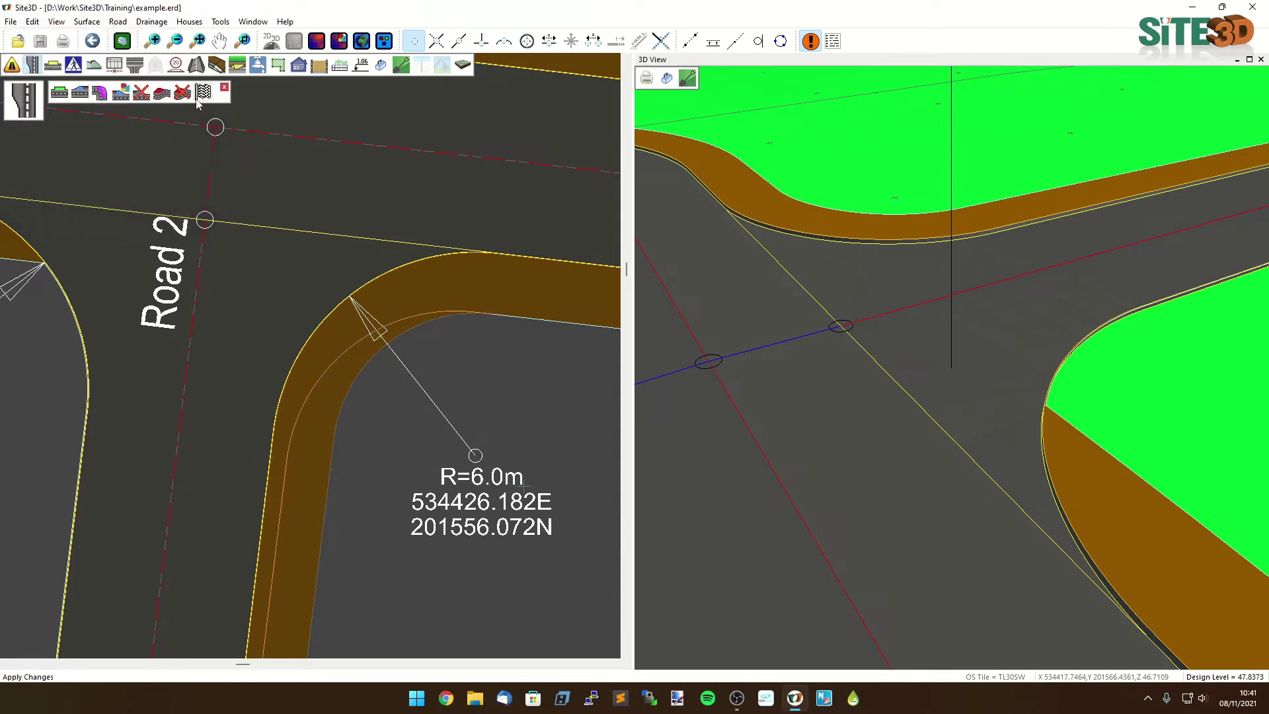
Examine the junction at Road 2's southern end in both the plan and the 3D view.
{"action": "middle_click_drag", "start_coordinate": [261, 383], "coordinate": [320, 402]}
{"action": "scroll", "coordinate": [376, 396], "scroll_direction": "down", "scroll_amount": 2}
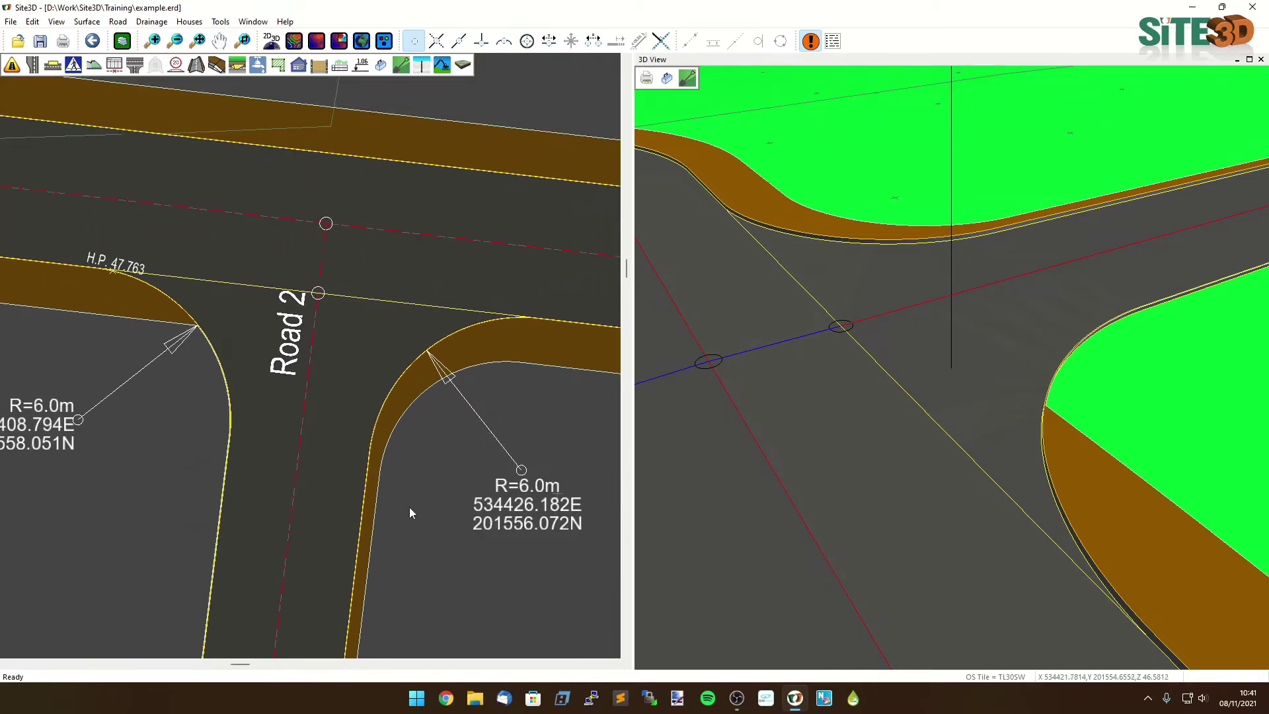
{"action": "scroll", "coordinate": [405, 518], "scroll_direction": "down", "scroll_amount": 1}
{"action": "middle_click_drag", "start_coordinate": [405, 518], "coordinate": [421, 373]}
{"action": "scroll", "coordinate": [395, 377], "scroll_direction": "down", "scroll_amount": 2}
{"action": "scroll", "coordinate": [402, 353], "scroll_direction": "up", "scroll_amount": 3}
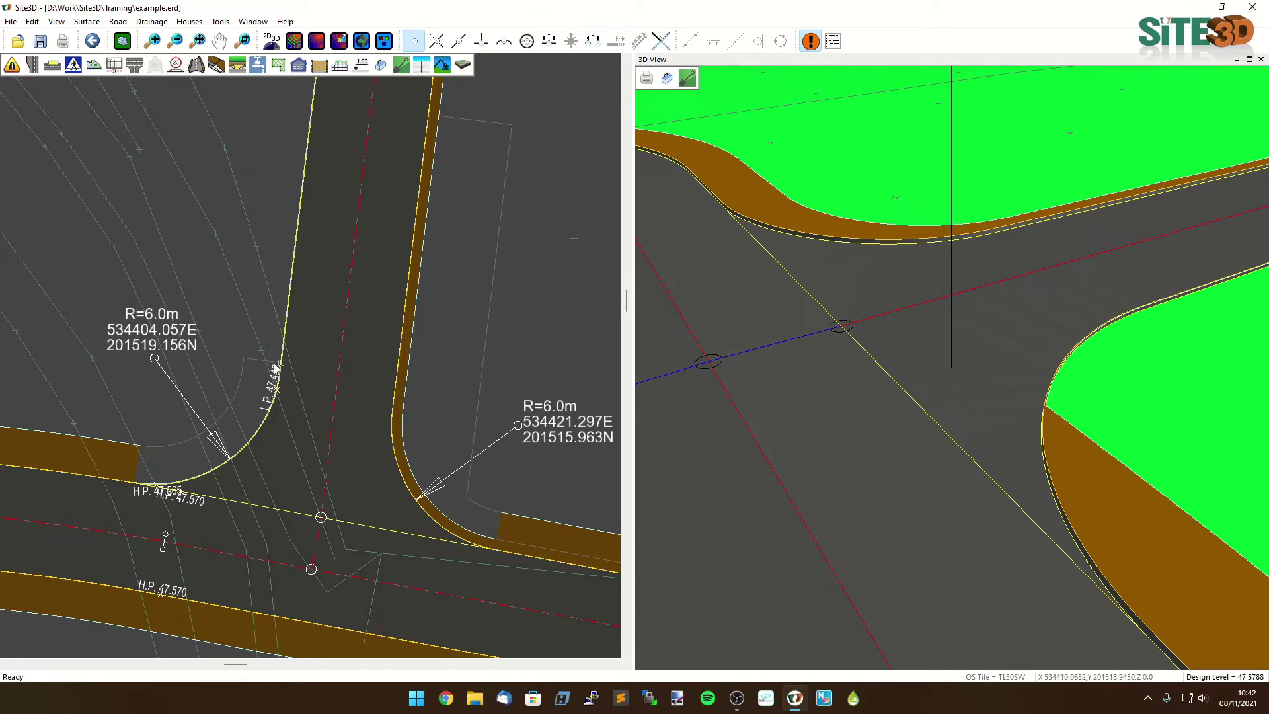
{"action": "left_click", "coordinate": [365, 43]}
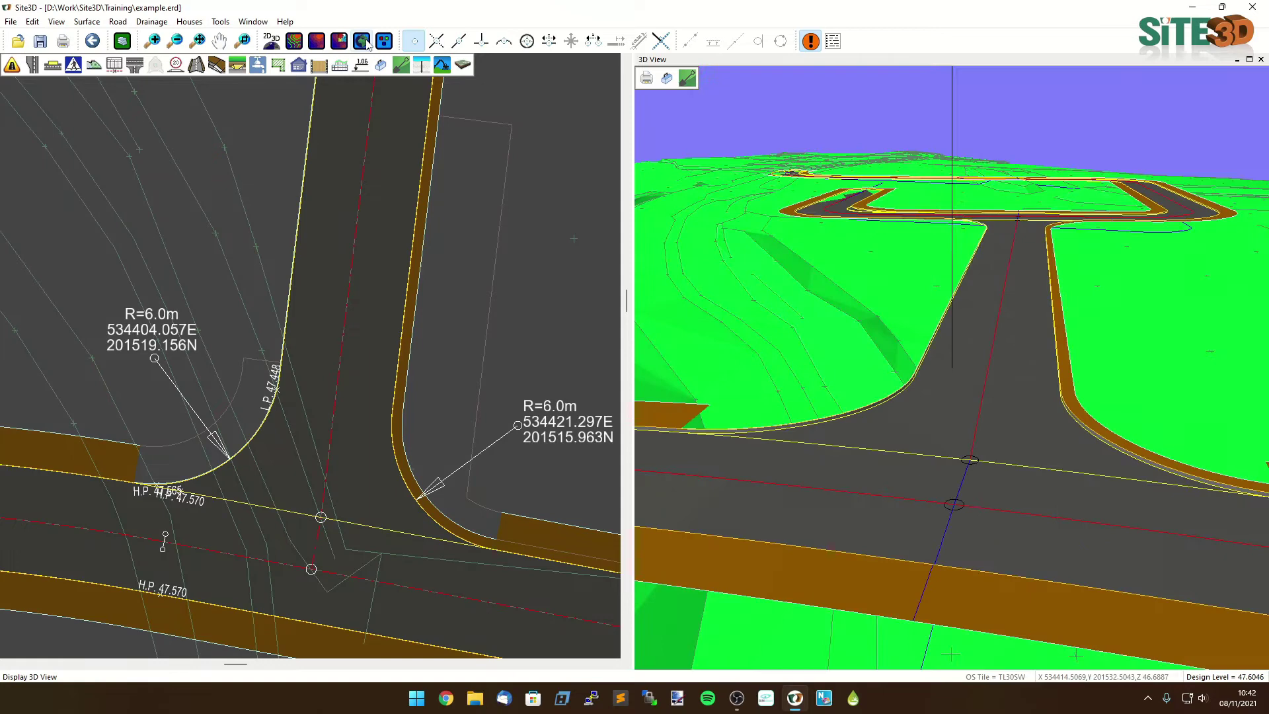
{"action": "left_click_drag", "start_coordinate": [941, 497], "coordinate": [968, 430]}
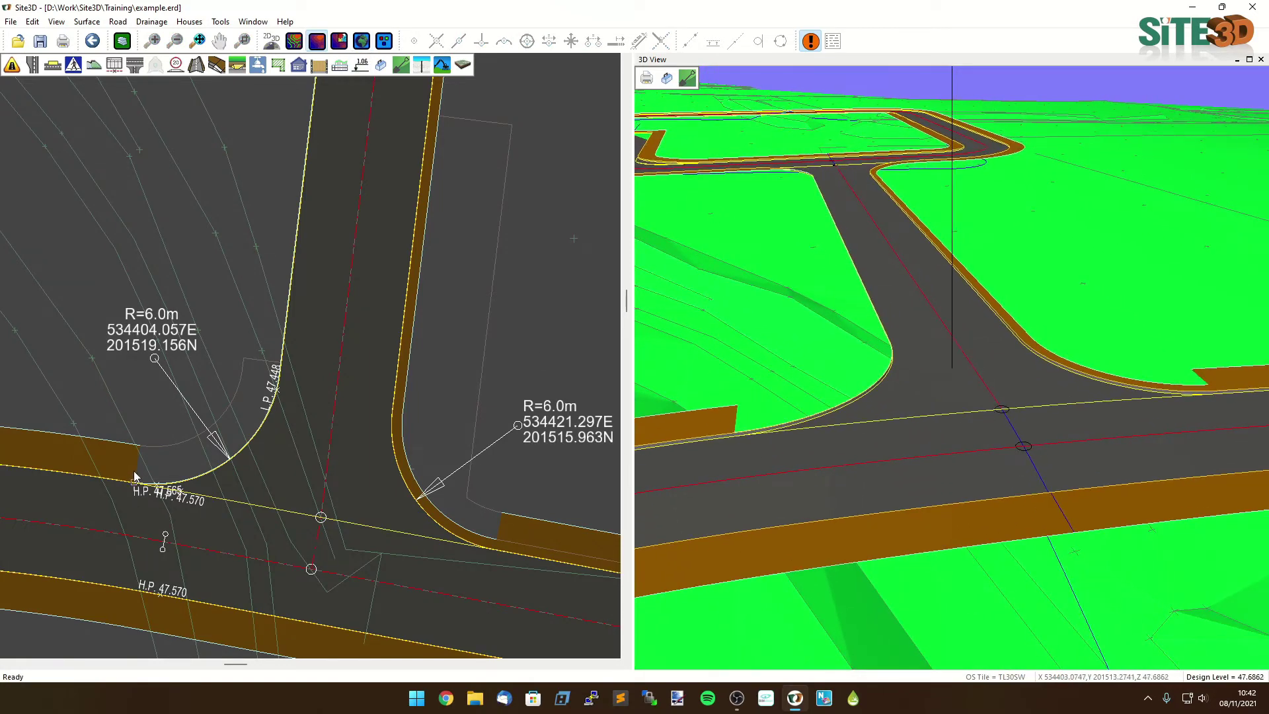
Add a parallel item around the southern junction's west corner from chainage 57.6916 m to 47.4847 m at a 1.8 m offset.
{"action": "scroll", "coordinate": [246, 444], "scroll_direction": "up", "scroll_amount": 3}
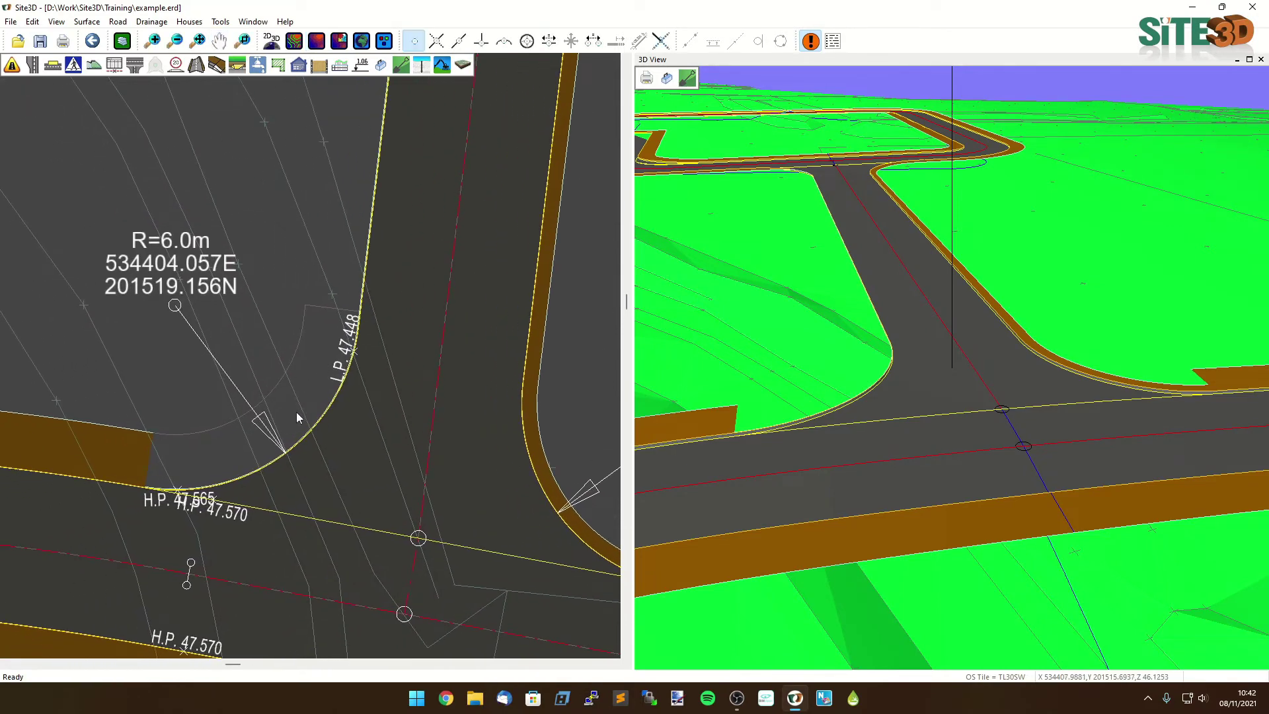
{"action": "left_click", "coordinate": [33, 66]}
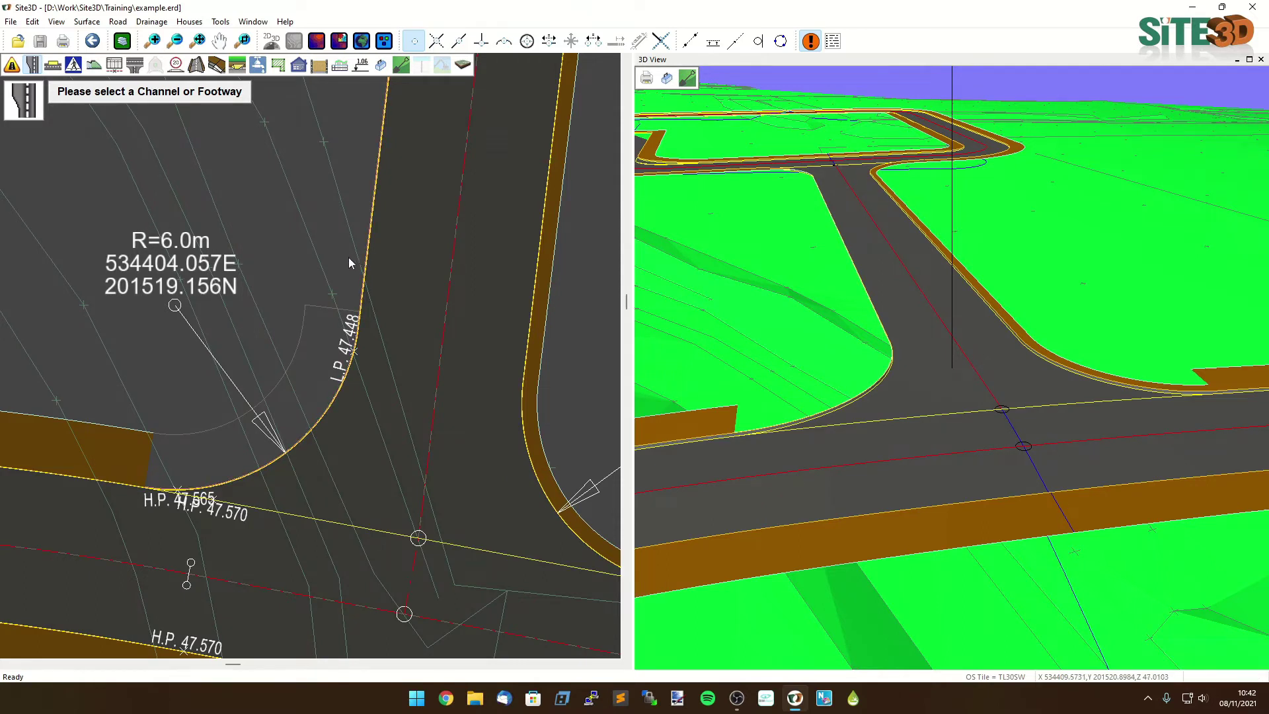
{"action": "left_click", "coordinate": [351, 255]}
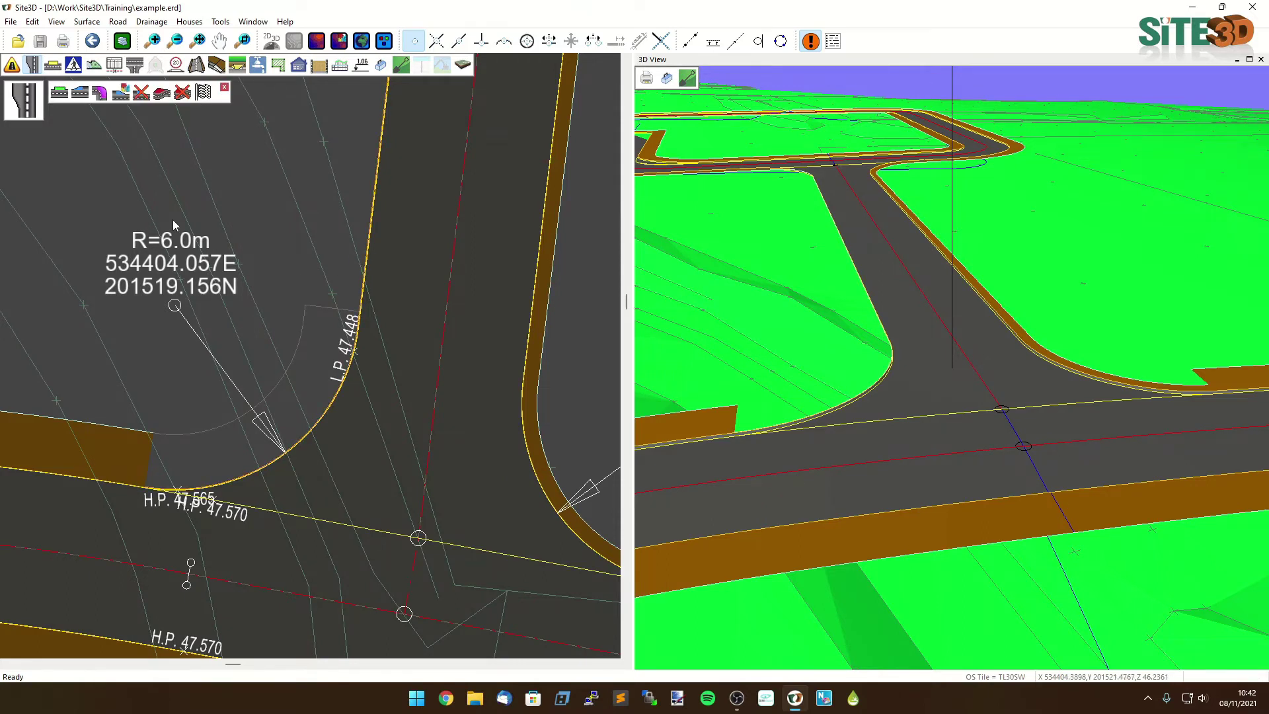
{"action": "left_click", "coordinate": [60, 93]}
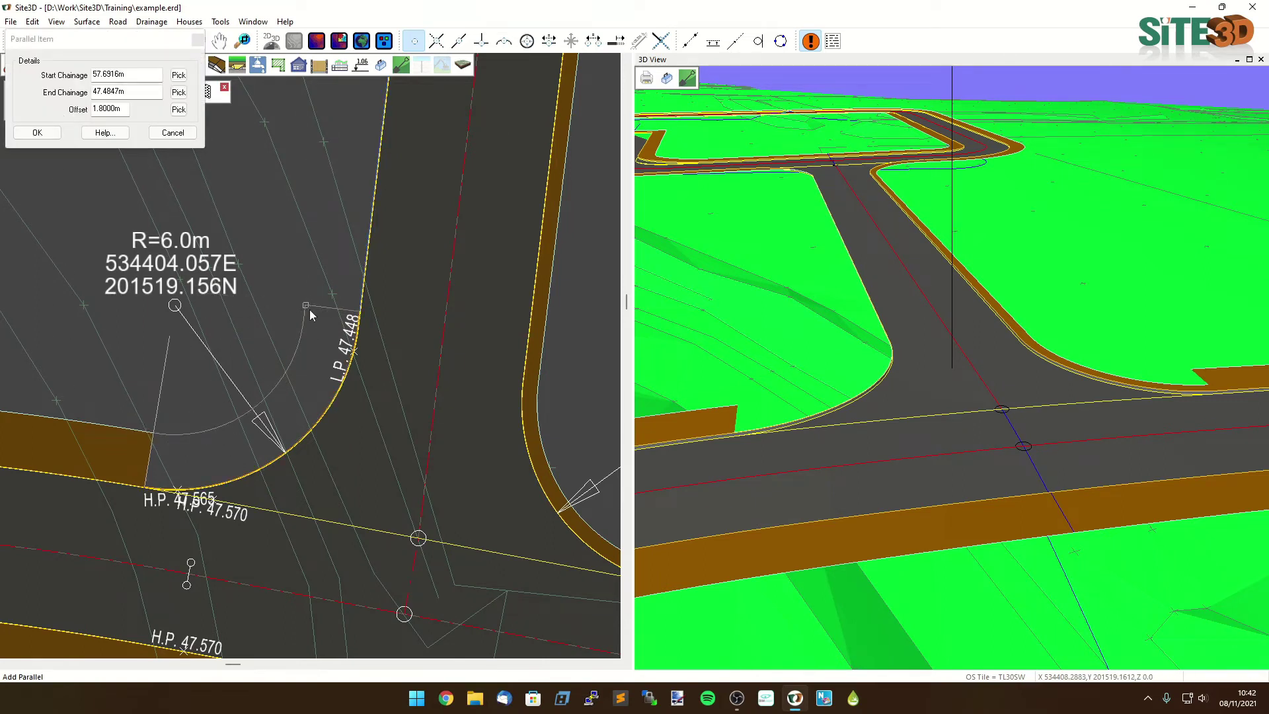
{"action": "left_click", "coordinate": [310, 310]}
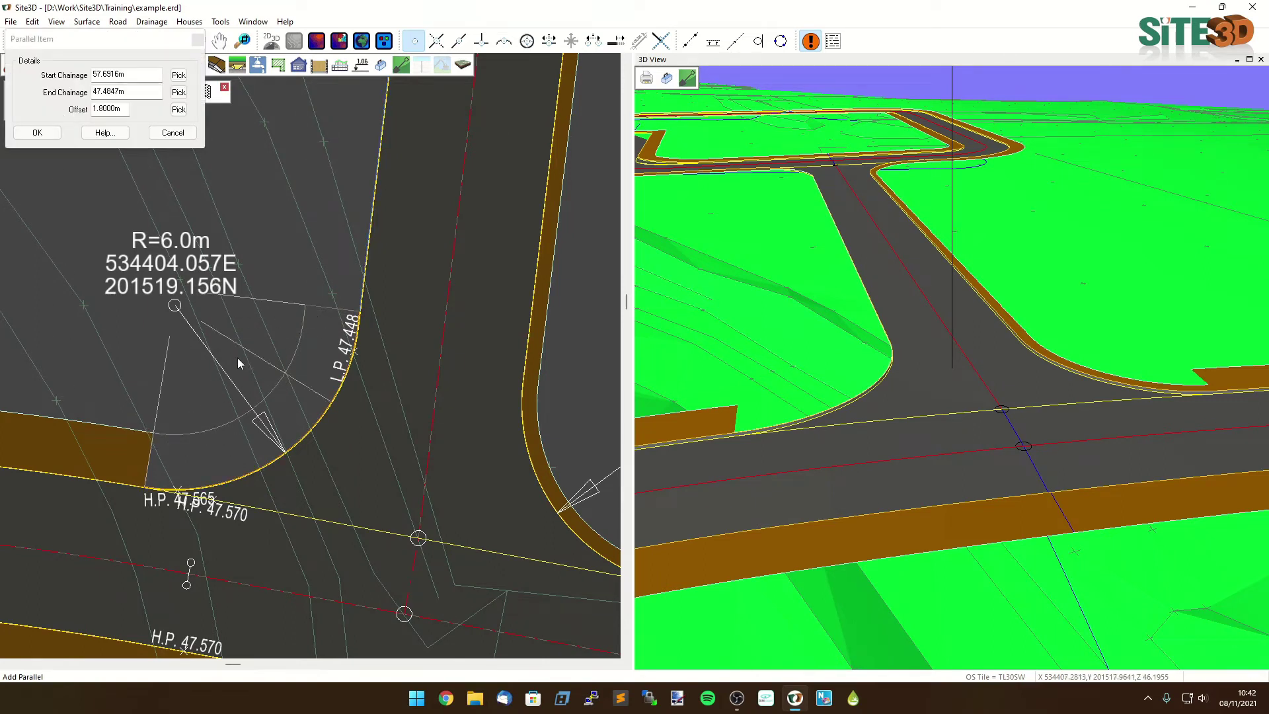
{"action": "left_click", "coordinate": [37, 133]}
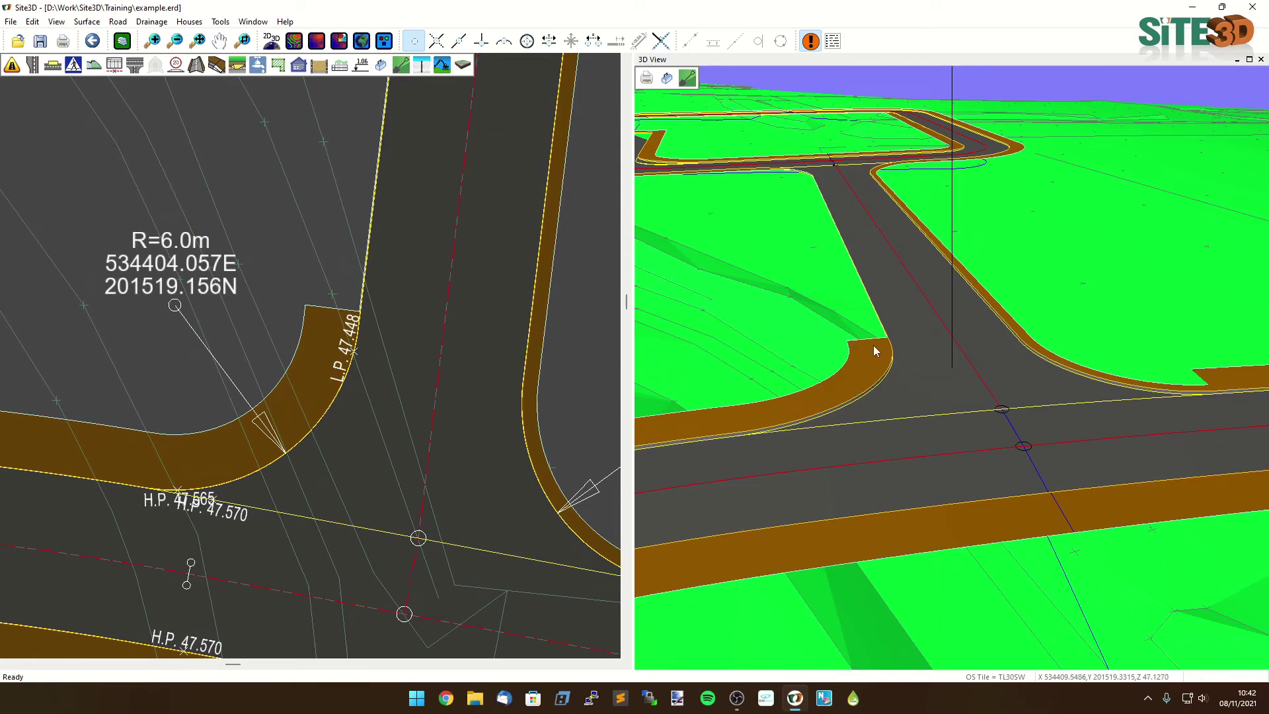
Widen Road 2's east footway at the southern junction with a parallel item from chainage 34.9626 m to 58.1334 m, offset 4.0 m.
{"action": "middle_click_drag", "start_coordinate": [489, 276], "coordinate": [271, 332]}
{"action": "scroll", "coordinate": [405, 255], "scroll_direction": "down", "scroll_amount": 2}
{"action": "middle_click_drag", "start_coordinate": [405, 255], "coordinate": [388, 307]}
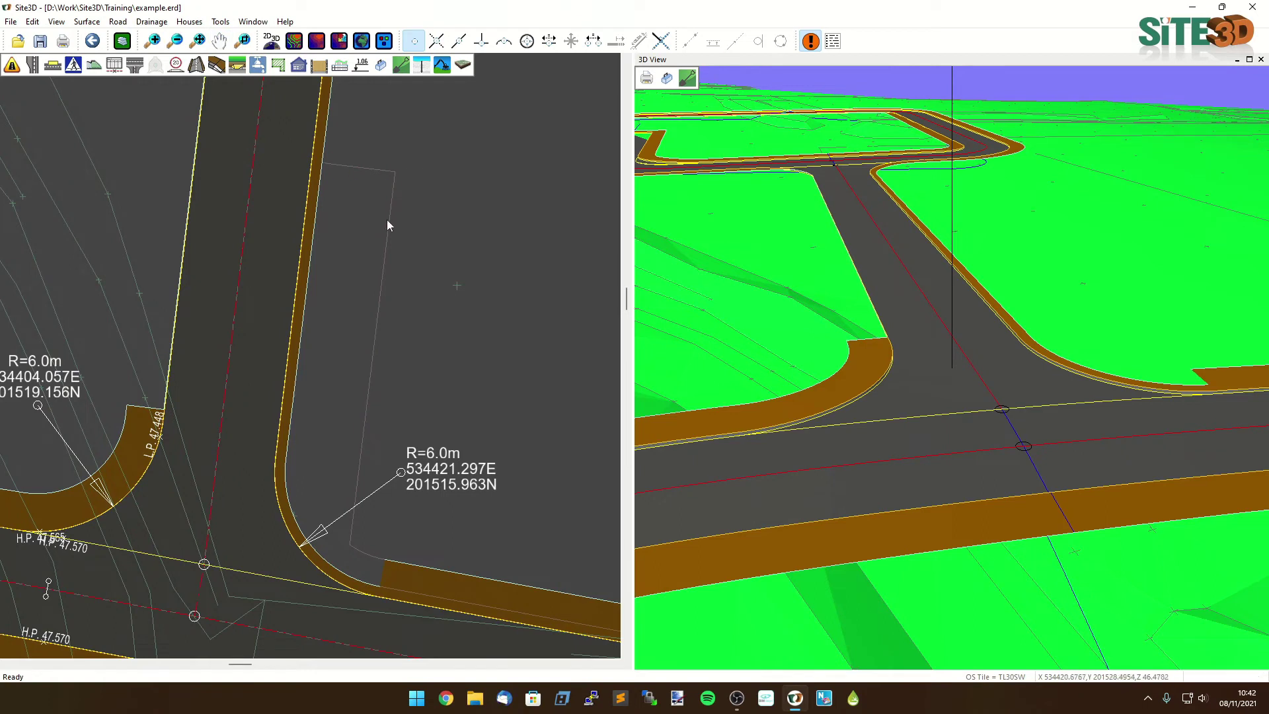
{"action": "left_click", "coordinate": [32, 65]}
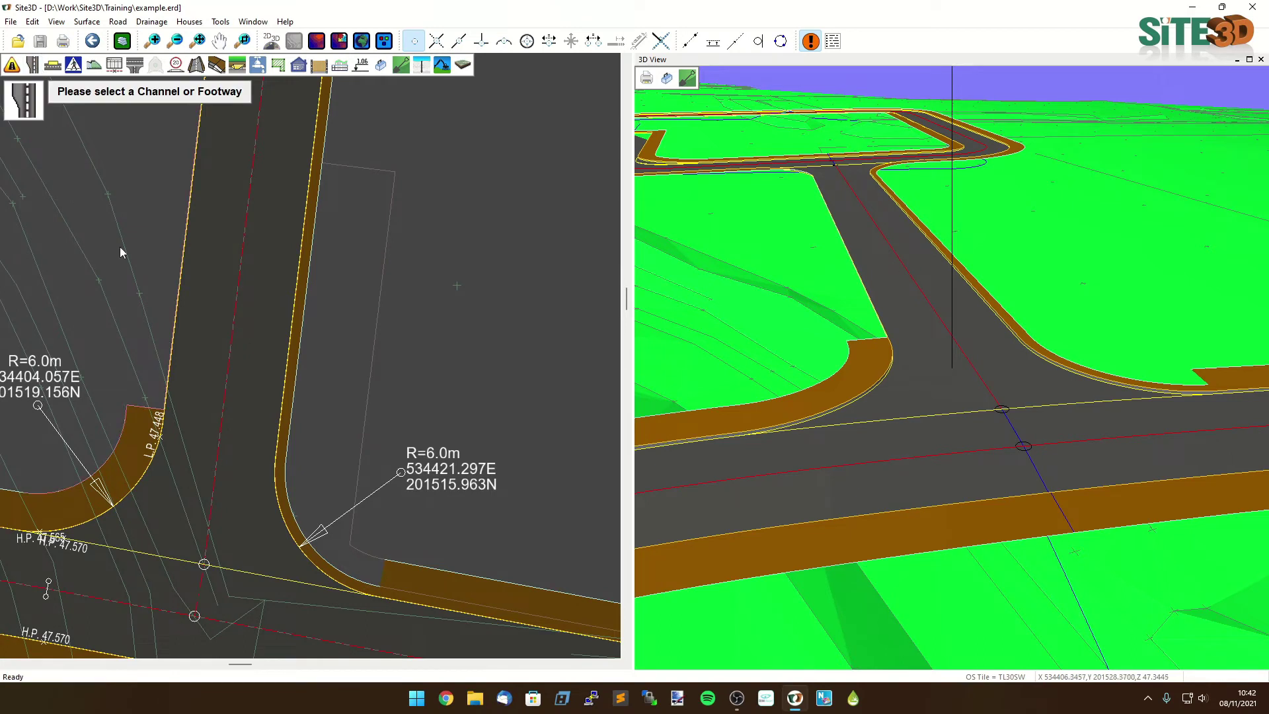
{"action": "left_click", "coordinate": [327, 293]}
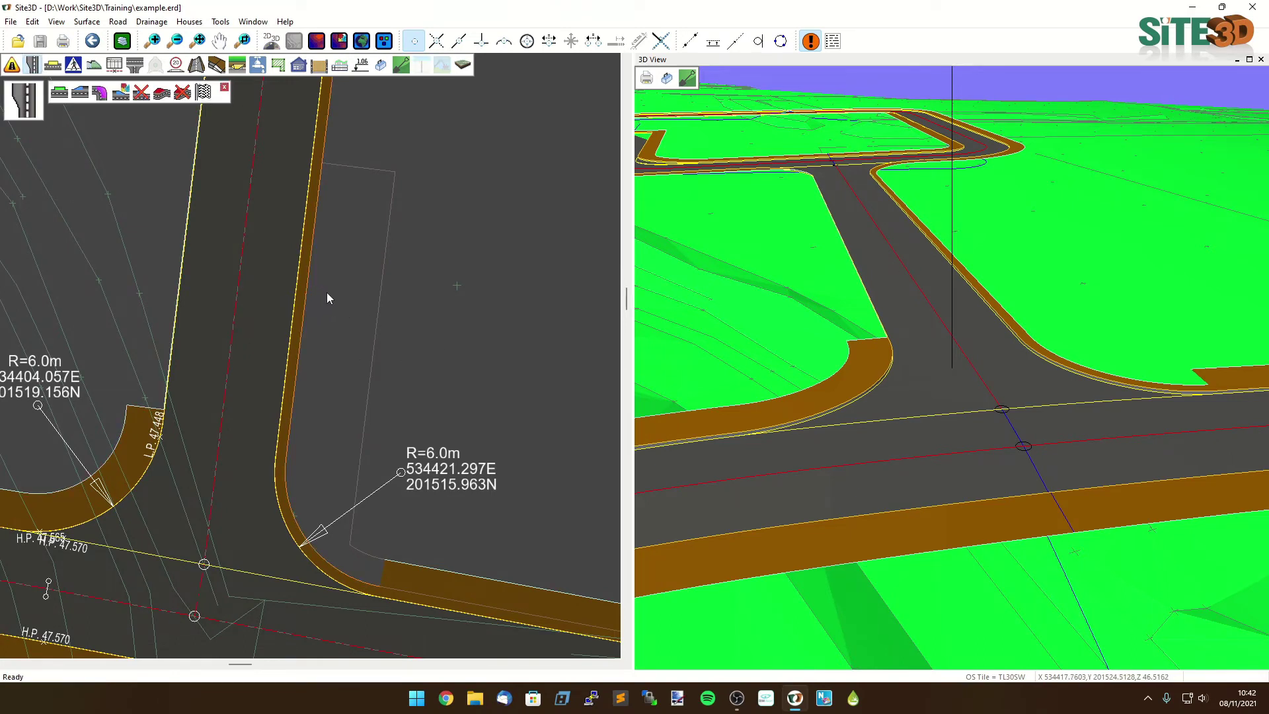
{"action": "left_click", "coordinate": [350, 176]}
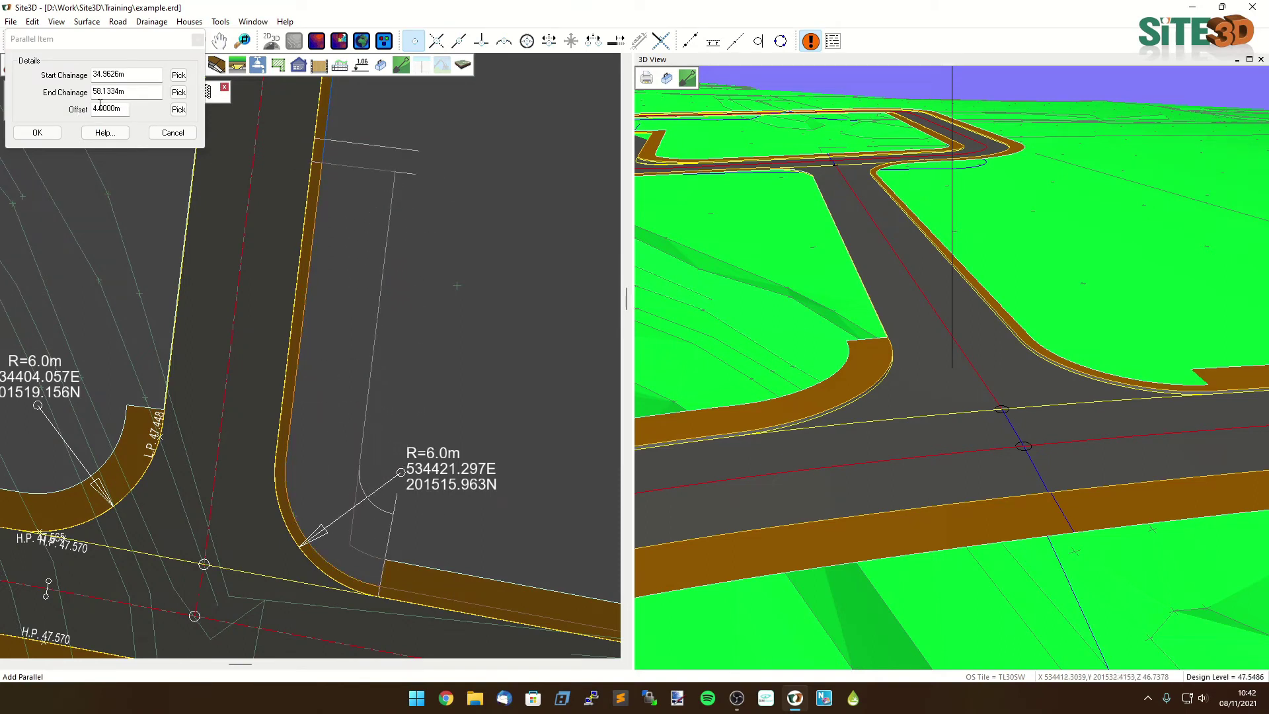
{"action": "left_click", "coordinate": [37, 132]}
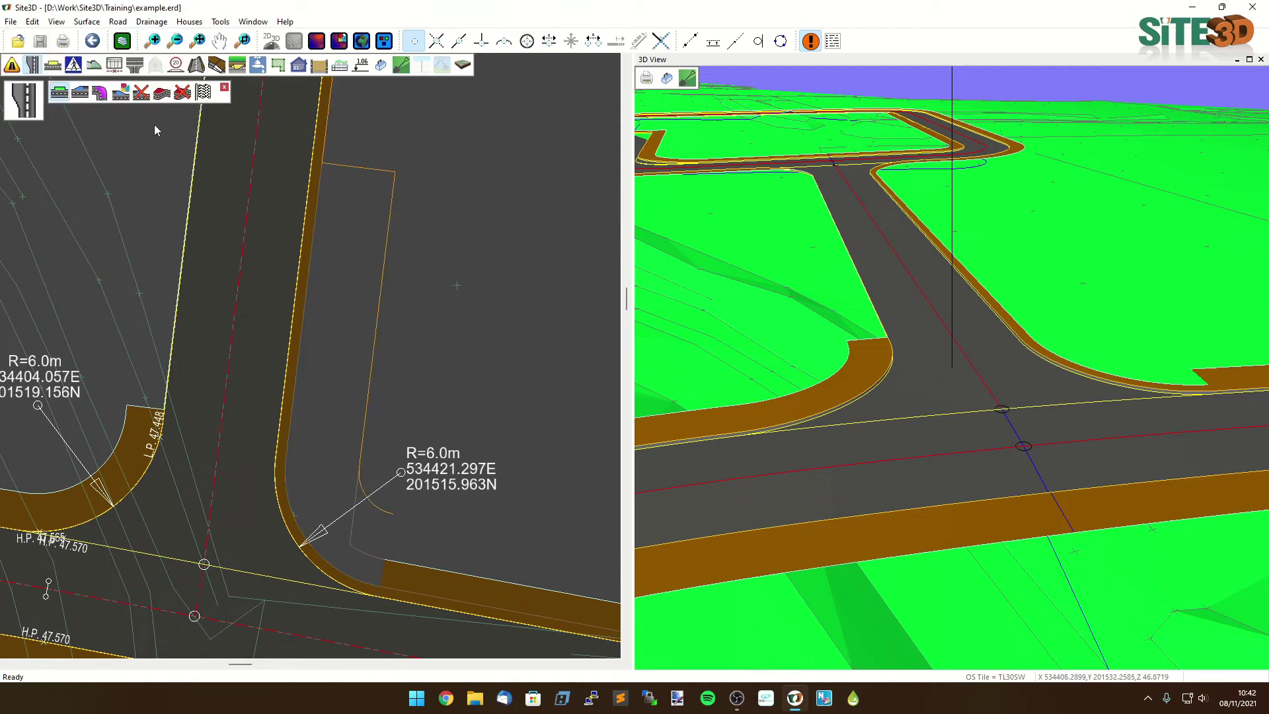
{"action": "left_click", "coordinate": [204, 92]}
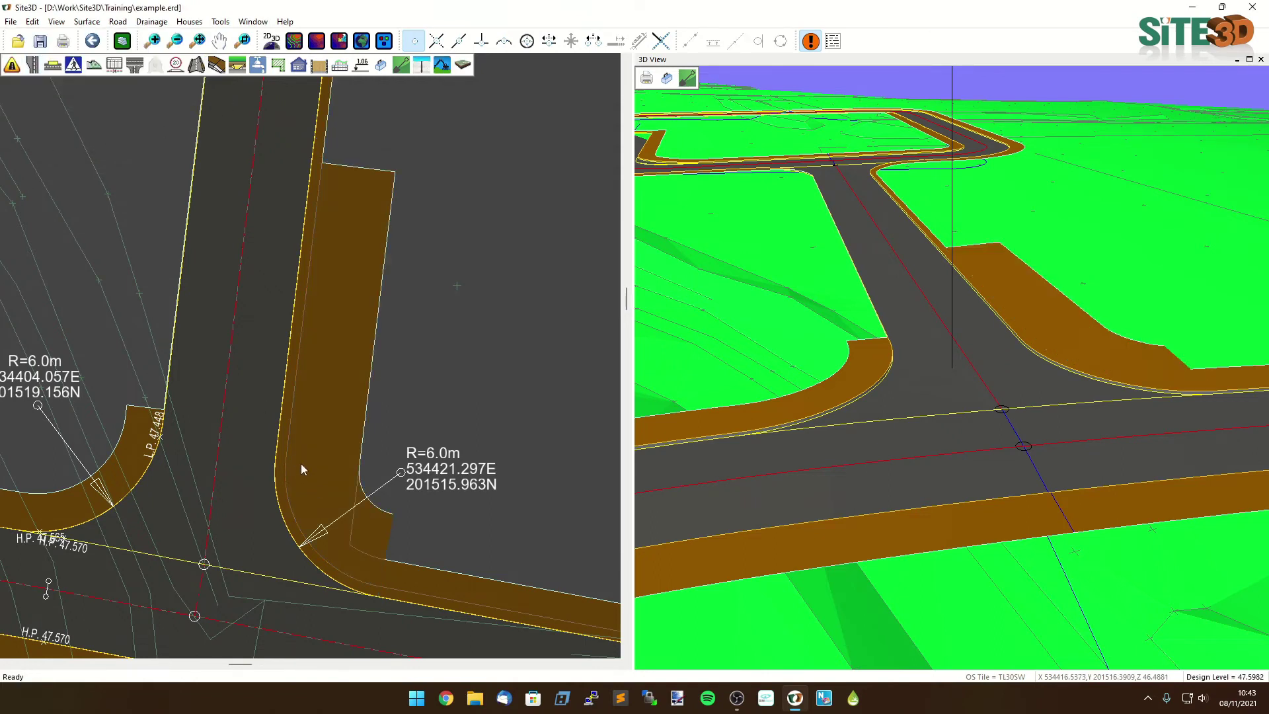
{"action": "middle_click_drag", "start_coordinate": [363, 470], "coordinate": [371, 434]}
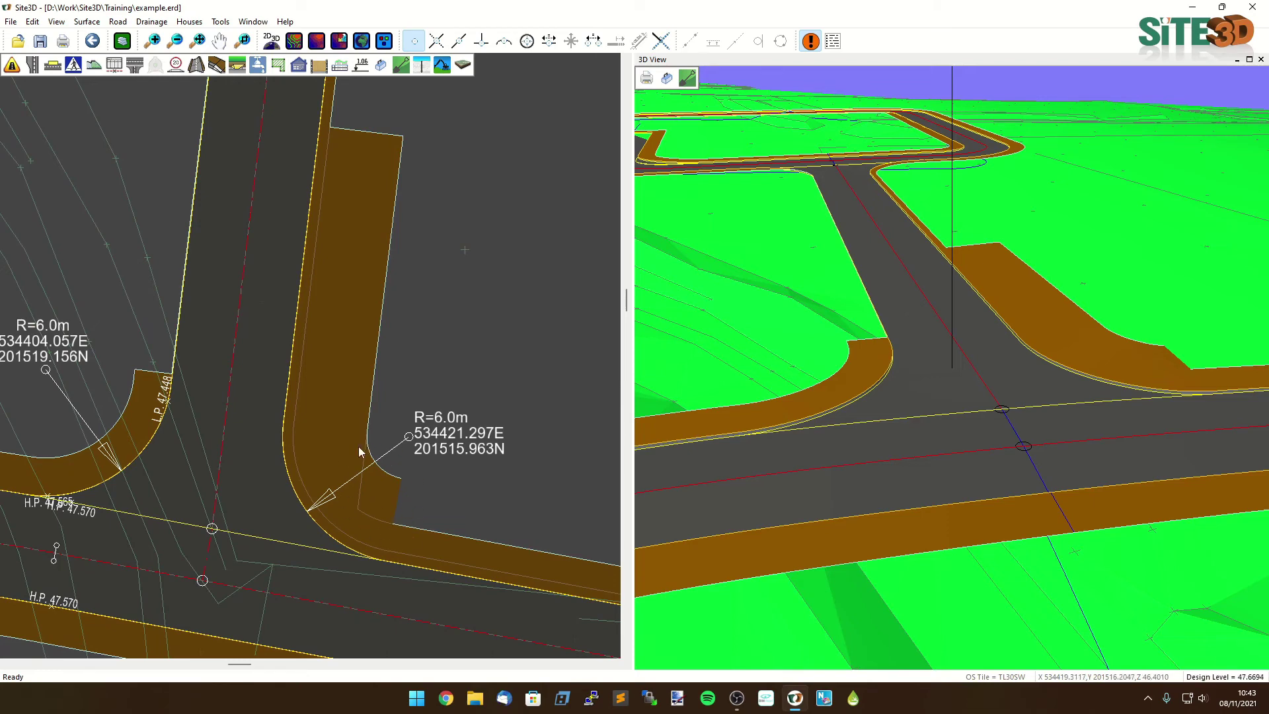
Add a widening item to Road 2's east footway at the southern junction, chainage 49.0868 m to 55.5337 m, start offset 4.0 m, end offset 1.8 m.
{"action": "scroll", "coordinate": [401, 529], "scroll_direction": "up", "scroll_amount": 3}
{"action": "mouse_move", "coordinate": [991, 365]}
{"action": "left_mouse_down"}
{"action": "mouse_move", "coordinate": [1105, 354]}
{"action": "mouse_move", "coordinate": [971, 365]}
{"action": "left_mouse_up"}
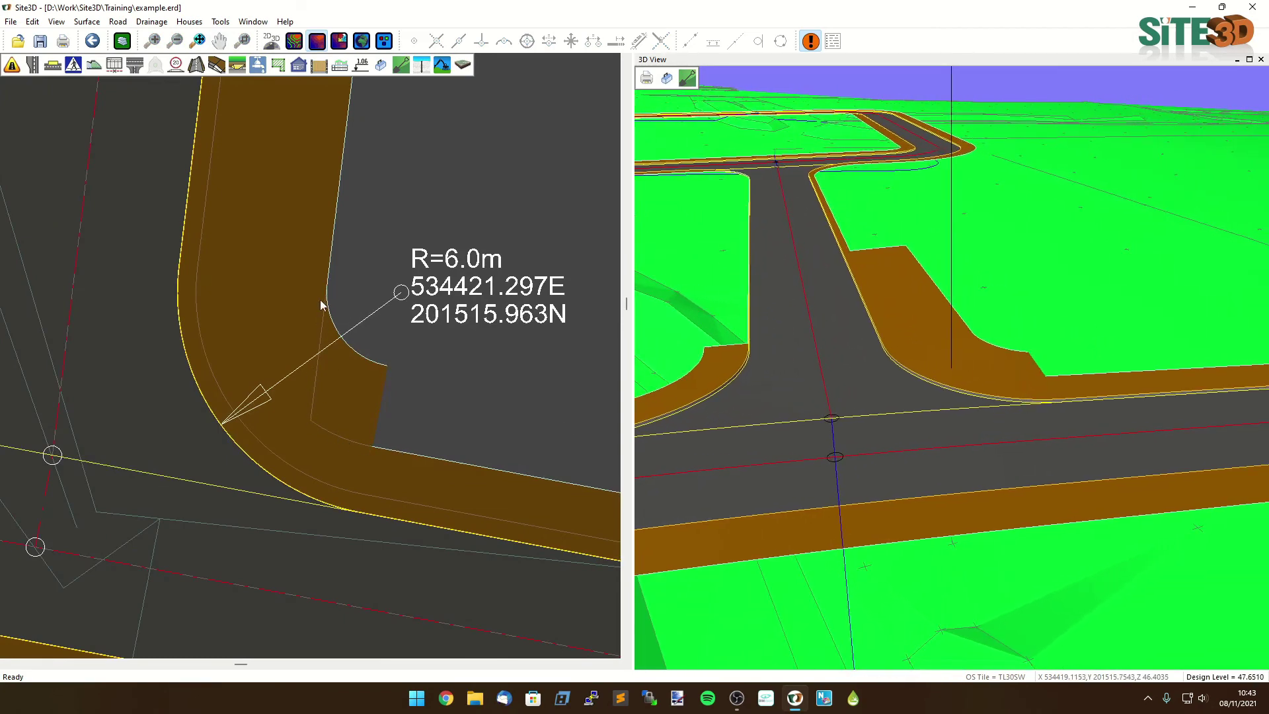
{"action": "scroll", "coordinate": [307, 394], "scroll_direction": "up", "scroll_amount": 3}
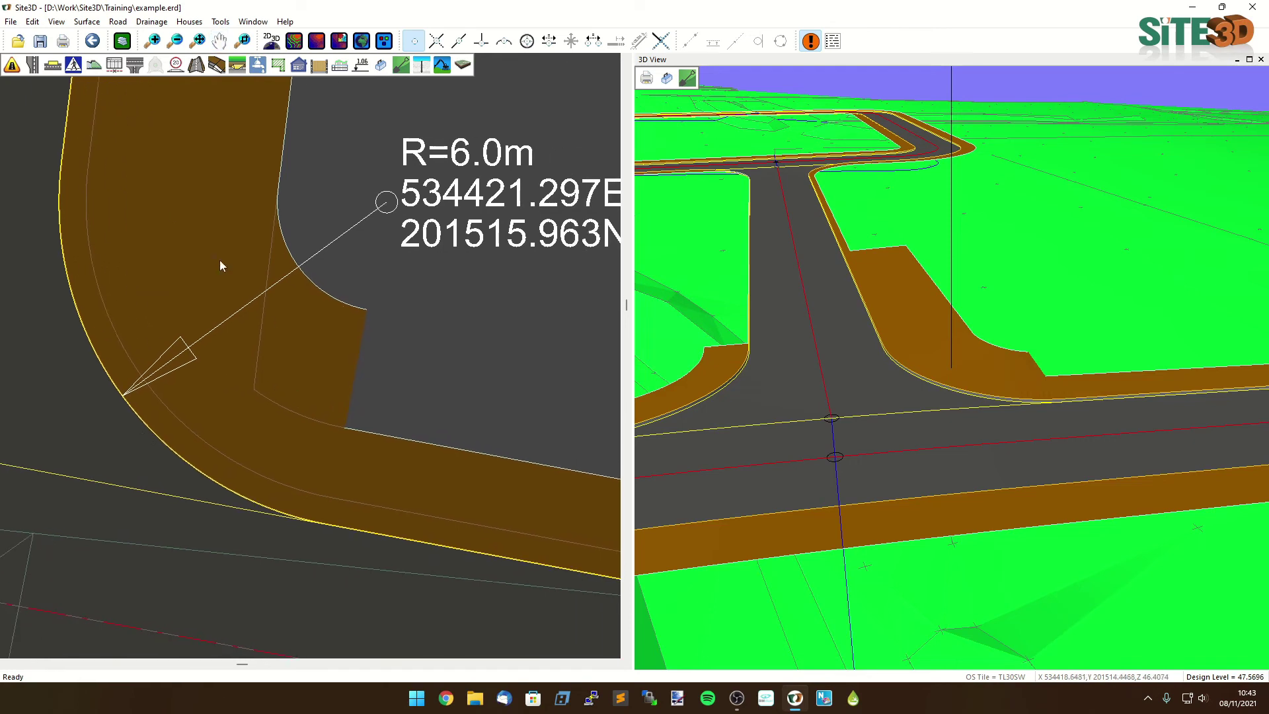
{"action": "left_click", "coordinate": [32, 65]}
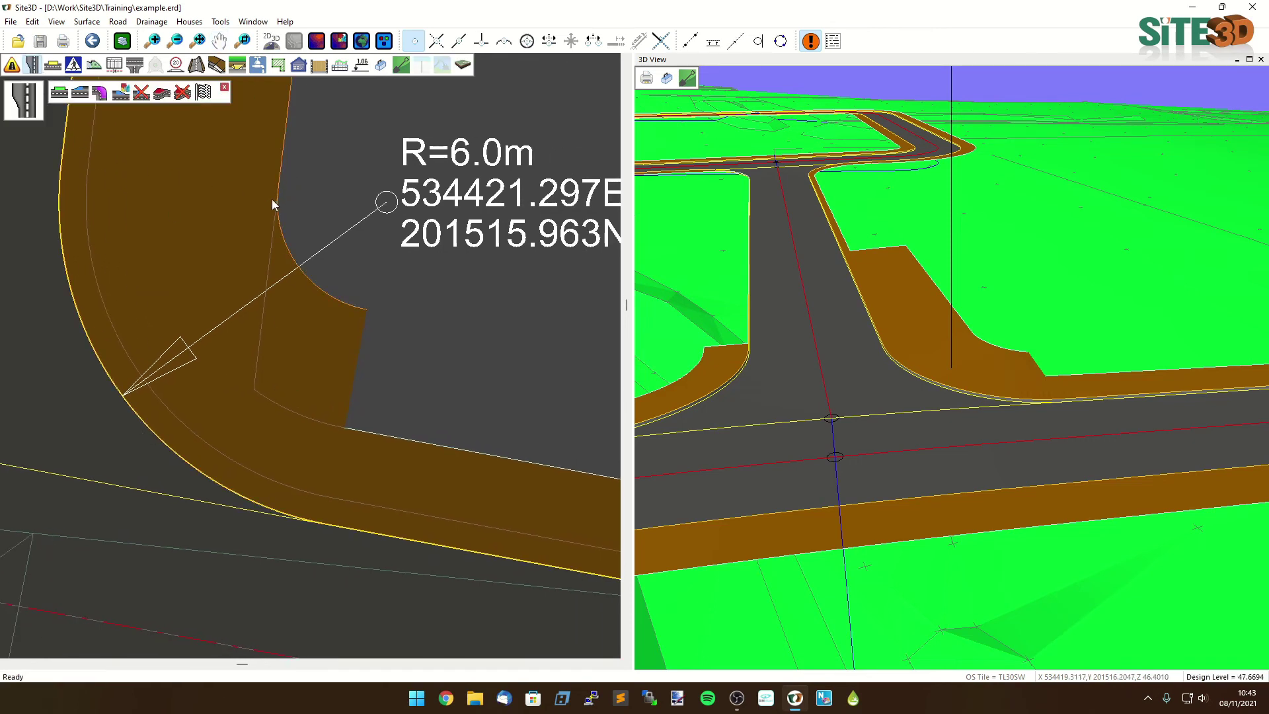
{"action": "left_click", "coordinate": [79, 92]}
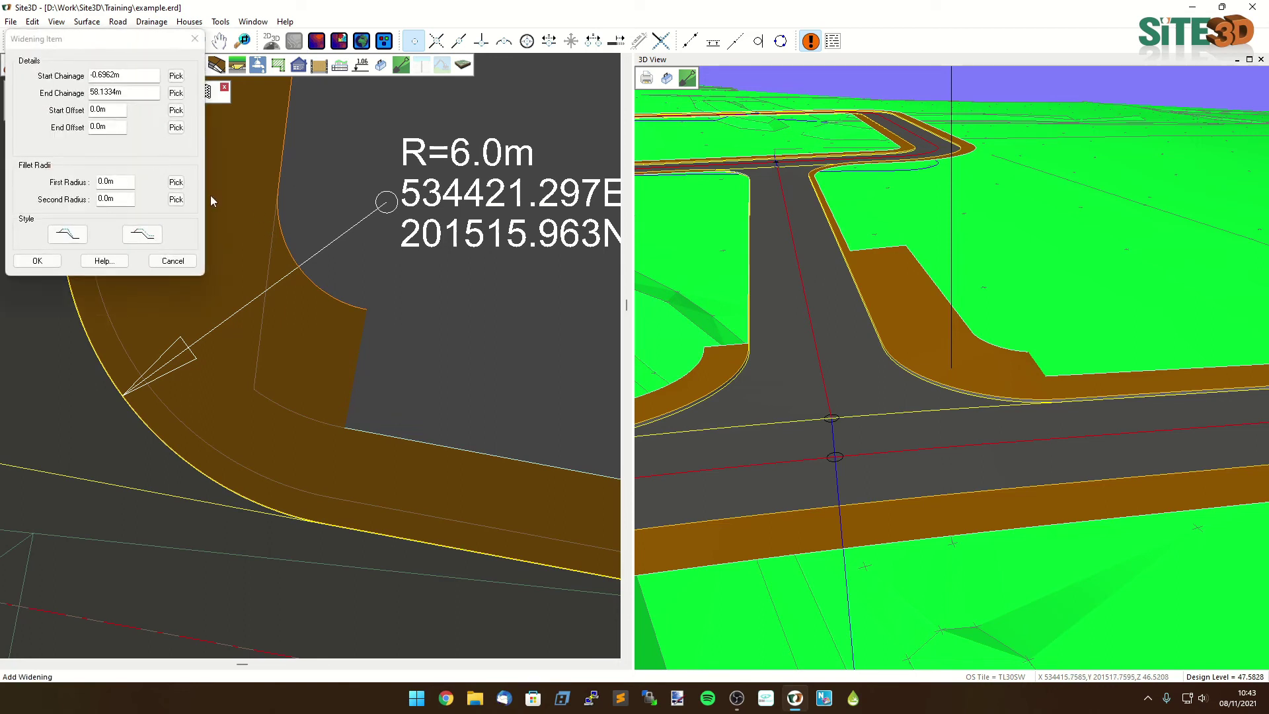
{"action": "left_click", "coordinate": [282, 185]}
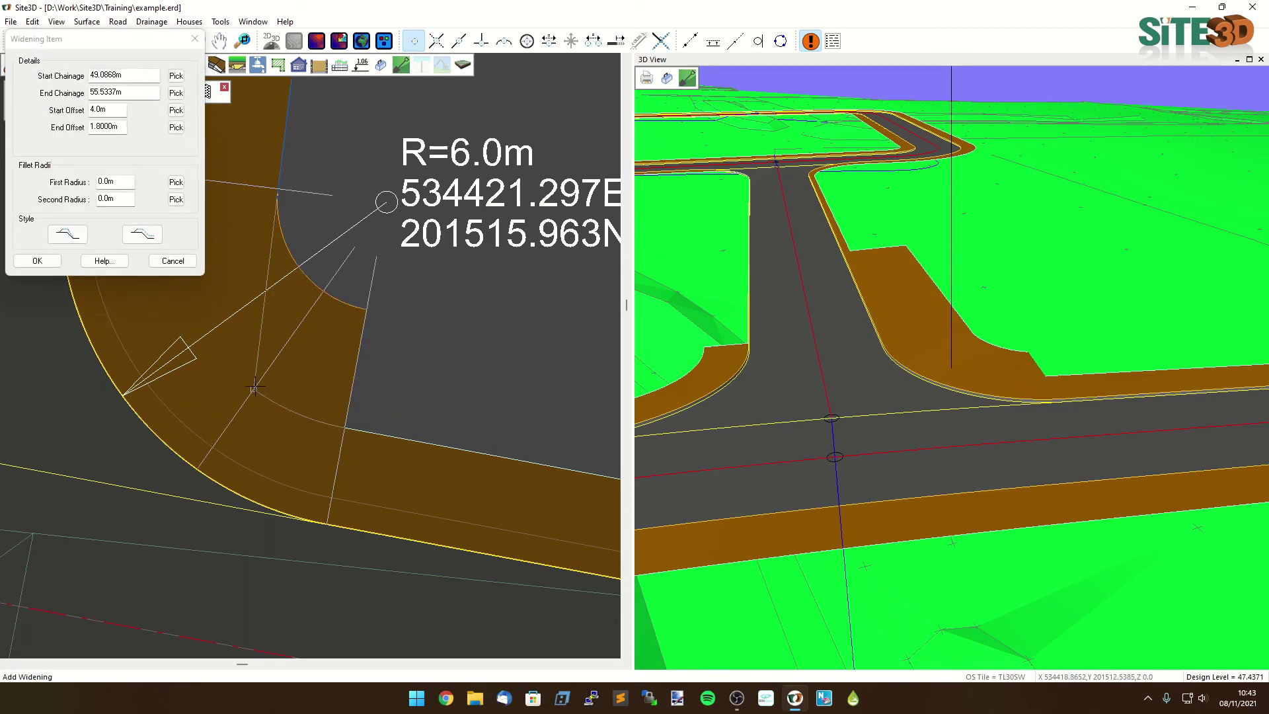
{"action": "left_click", "coordinate": [255, 389]}
{"action": "left_click", "coordinate": [37, 260]}
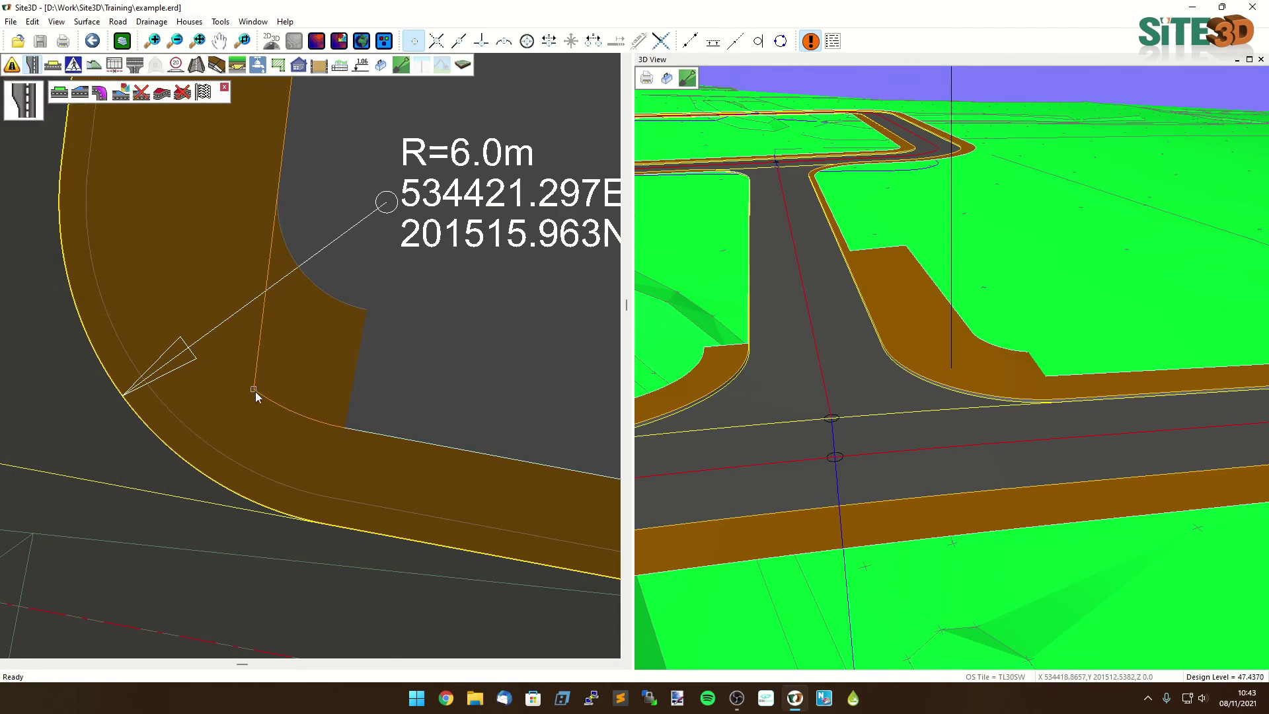
{"action": "left_click", "coordinate": [202, 97]}
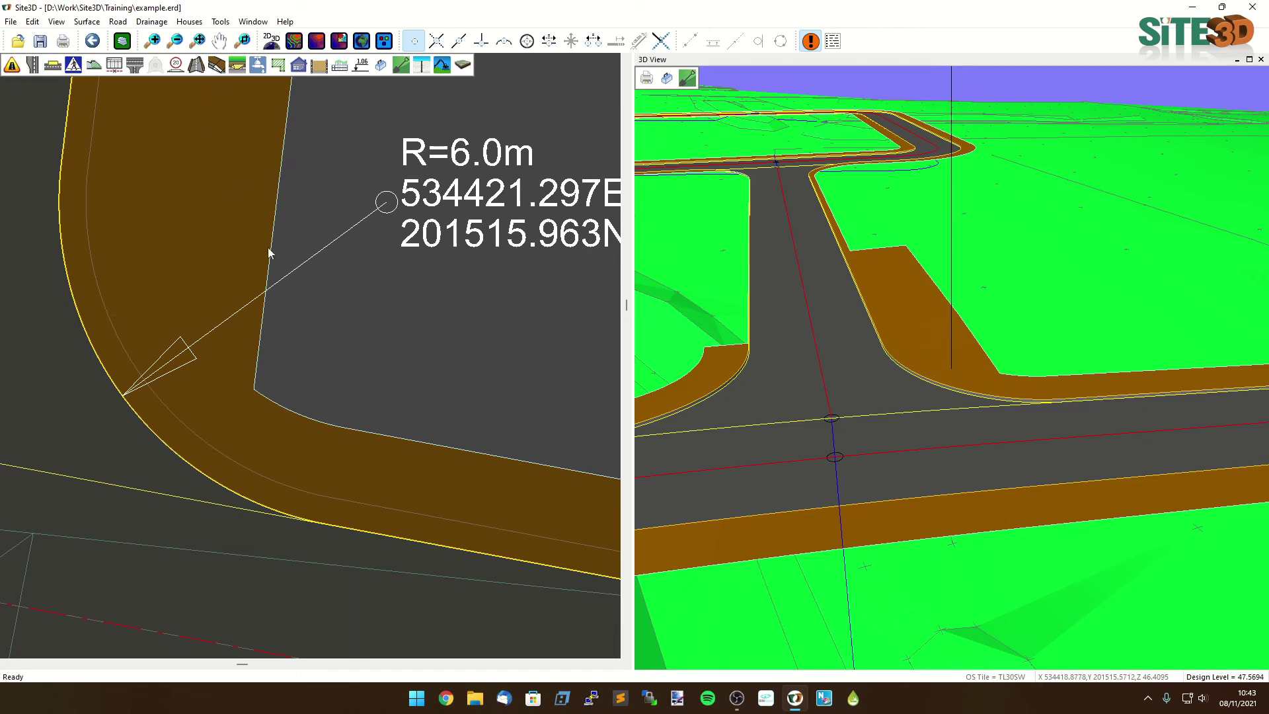
{"action": "scroll", "coordinate": [291, 311], "scroll_direction": "down", "scroll_amount": 2}
{"action": "middle_click_drag", "start_coordinate": [303, 353], "coordinate": [323, 284]}
{"action": "scroll", "coordinate": [322, 284], "scroll_direction": "down", "scroll_amount": 2}
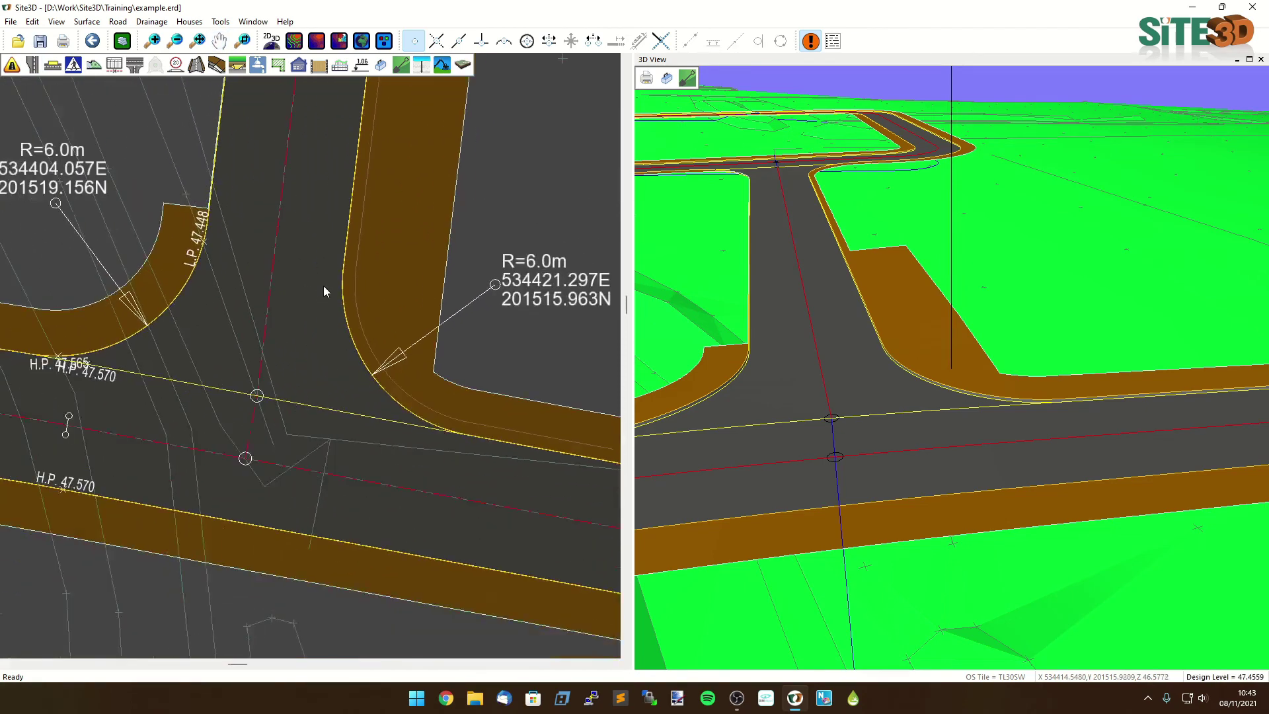